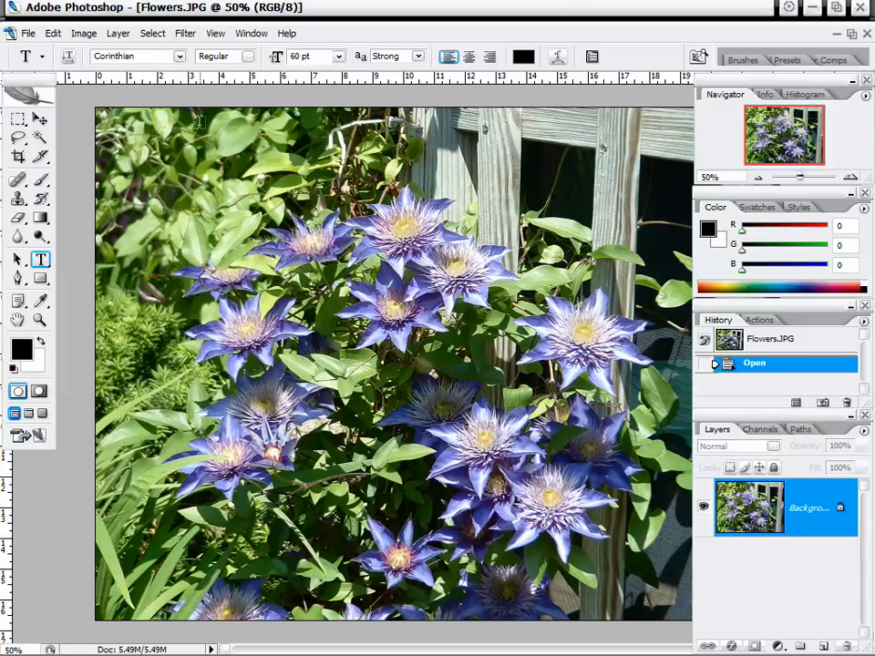
Open the Artistic filter Neon Glow for the flower photo and inspect its preview.
{"action": "left_click", "coordinate": [186, 34]}
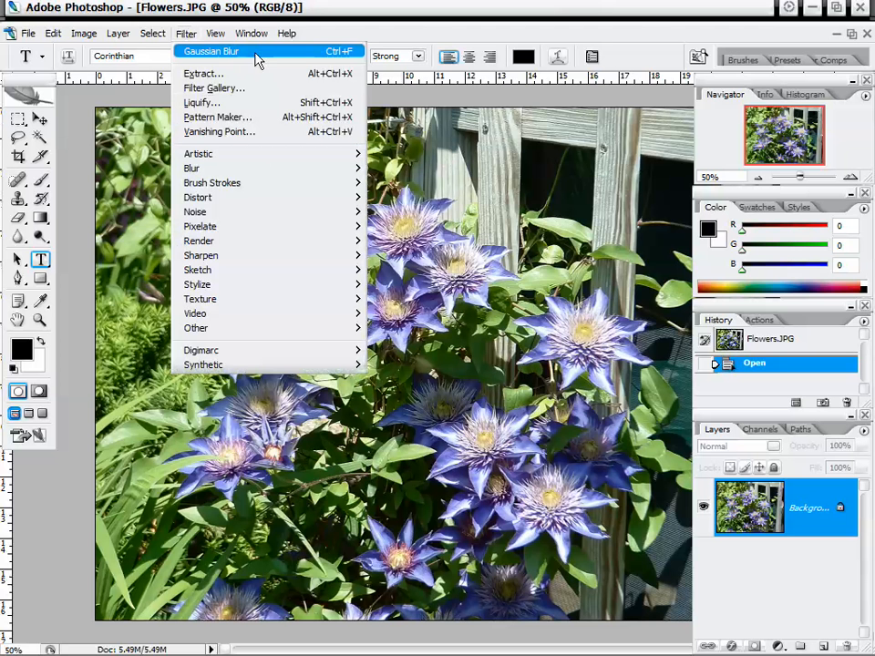
{"action": "mouse_move", "coordinate": [281, 161]}
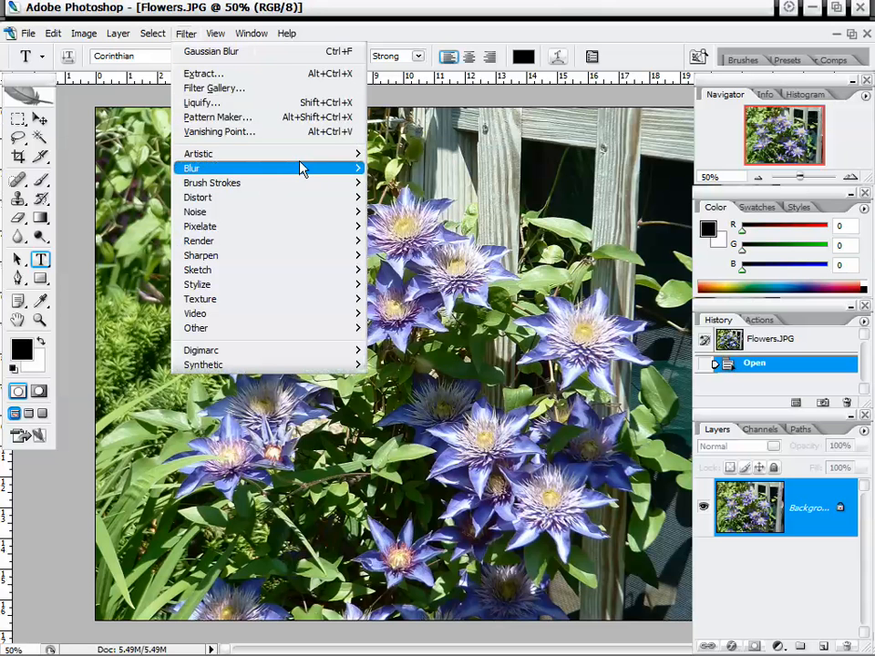
{"action": "mouse_move", "coordinate": [309, 162]}
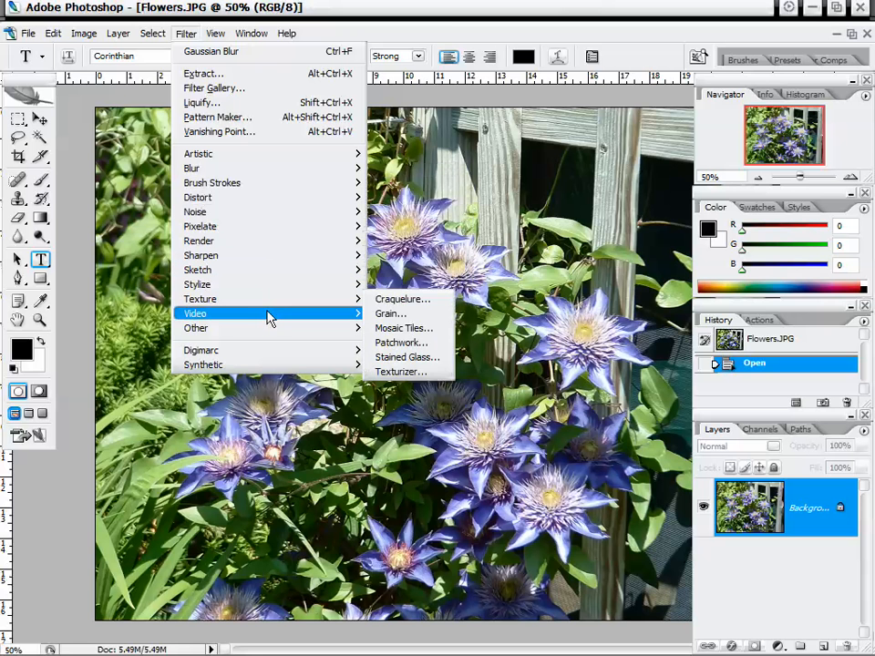
{"action": "mouse_move", "coordinate": [281, 352]}
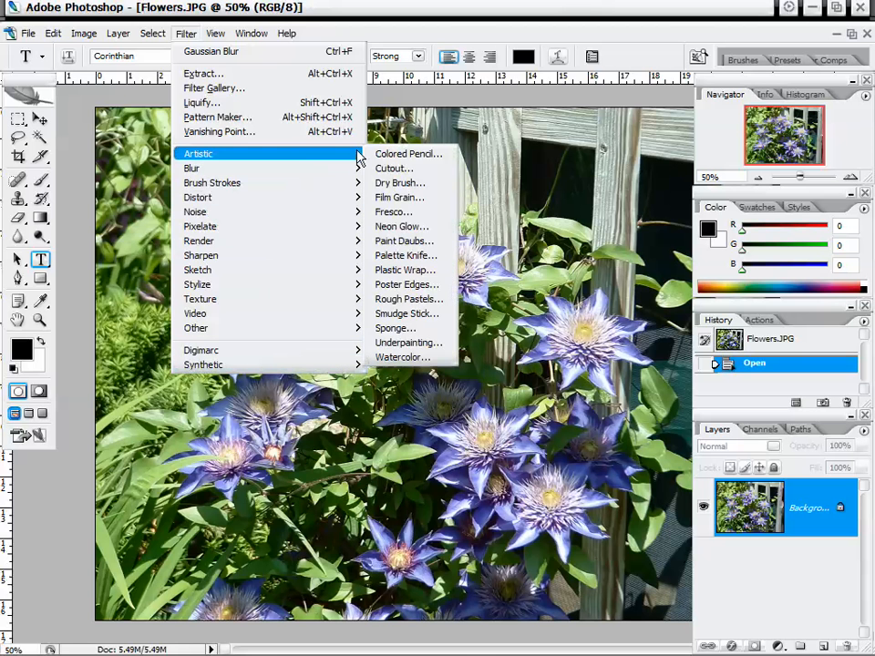
{"action": "left_click", "coordinate": [412, 227]}
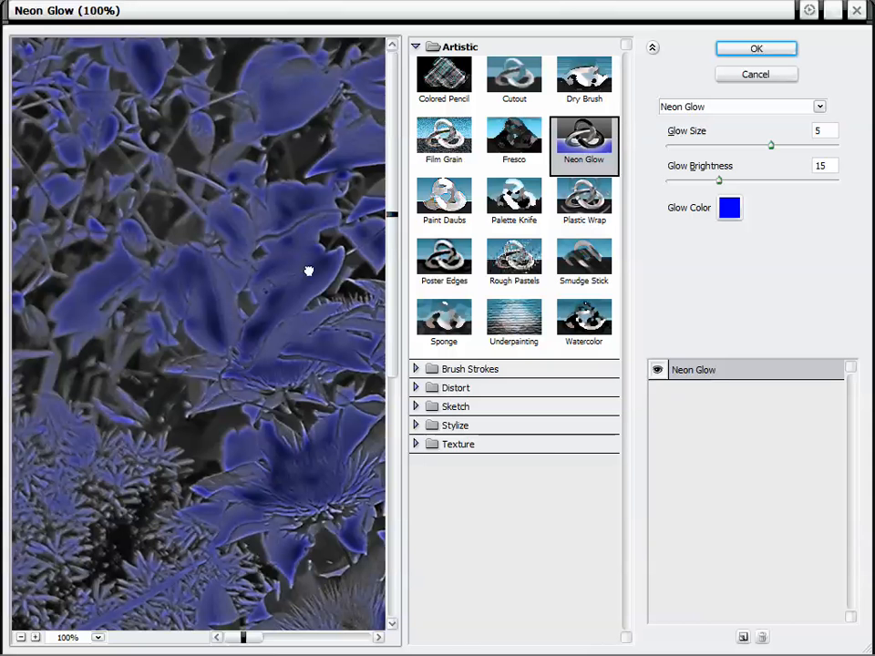
{"action": "mouse_move", "coordinate": [294, 242]}
{"action": "left_mouse_down"}
{"action": "mouse_move", "coordinate": [221, 217]}
{"action": "mouse_move", "coordinate": [228, 219]}
{"action": "left_mouse_up"}
Expand the Brush Strokes and Distort filter categories in the filter gallery.
{"action": "left_click", "coordinate": [470, 369]}
{"action": "mouse_move", "coordinate": [344, 354]}
{"action": "left_mouse_down"}
{"action": "mouse_move", "coordinate": [241, 268]}
{"action": "mouse_move", "coordinate": [295, 400]}
{"action": "left_mouse_up"}
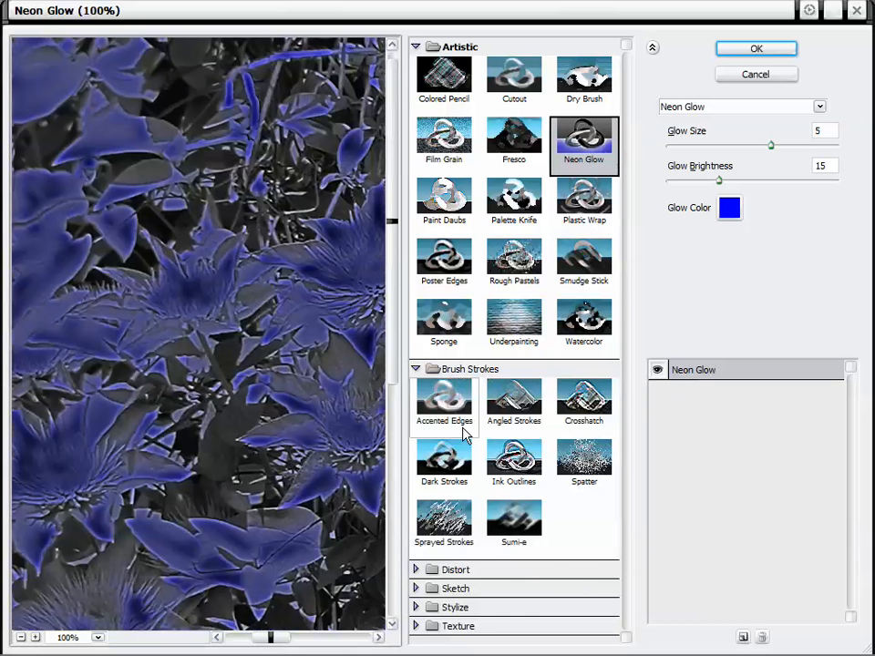
{"action": "left_click", "coordinate": [415, 570]}
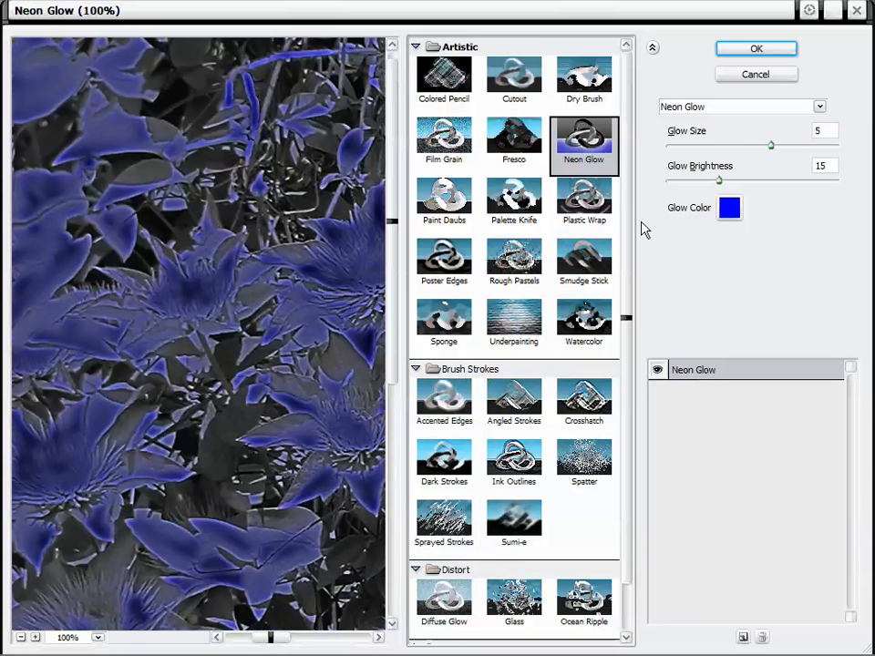
{"action": "left_click_drag", "start_coordinate": [626, 317], "coordinate": [623, 363]}
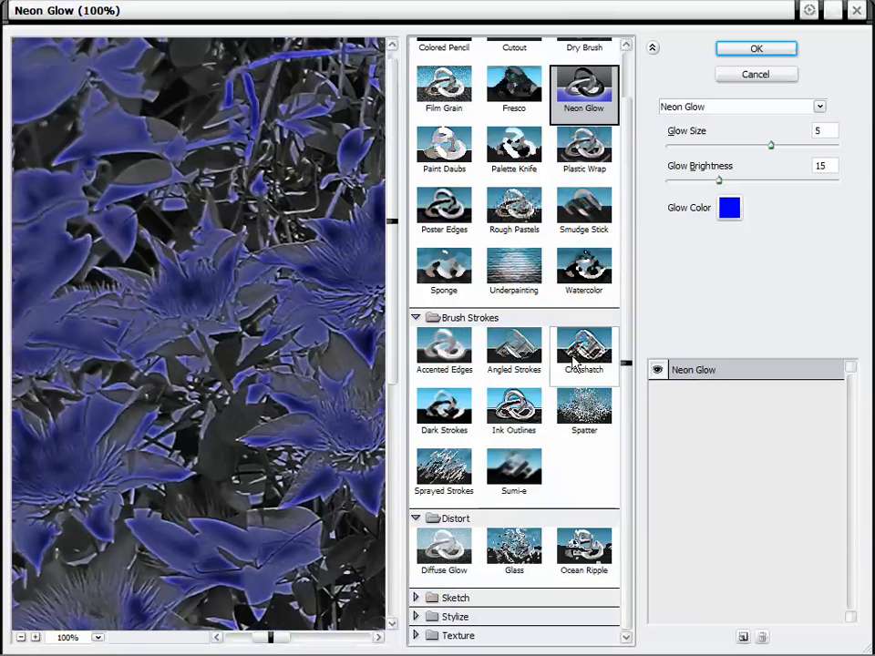
Preview the Spatter, Crosshatch and Angled Strokes filters on the photo, inspecting different areas with Angled Strokes.
{"action": "left_click", "coordinate": [576, 407]}
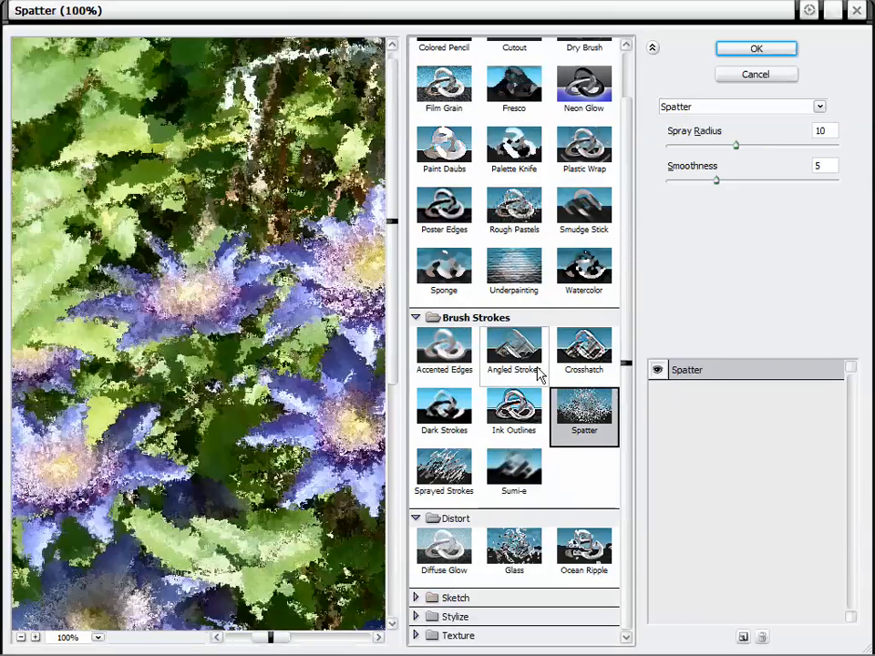
{"action": "left_click", "coordinate": [583, 351]}
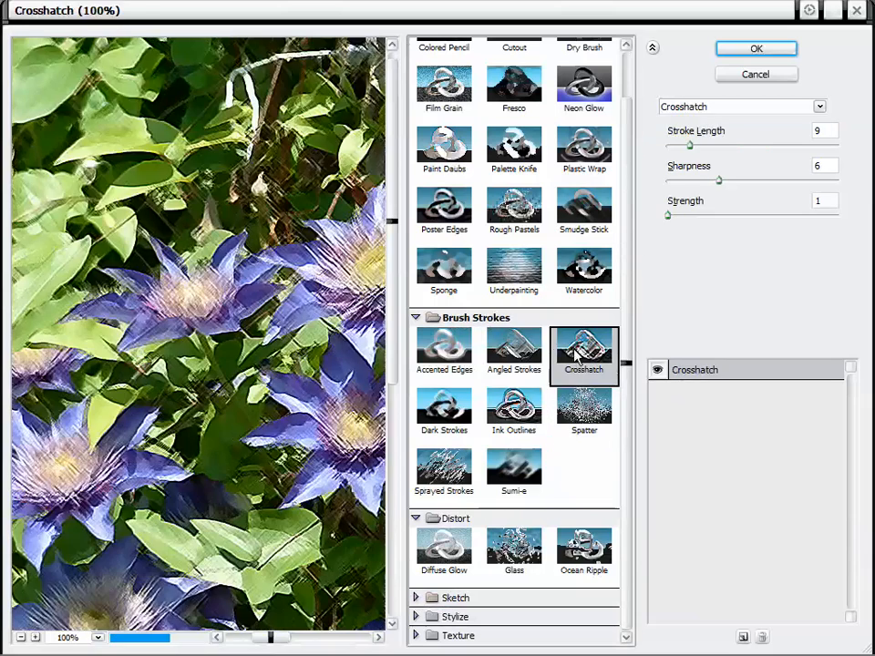
{"action": "left_click", "coordinate": [521, 369]}
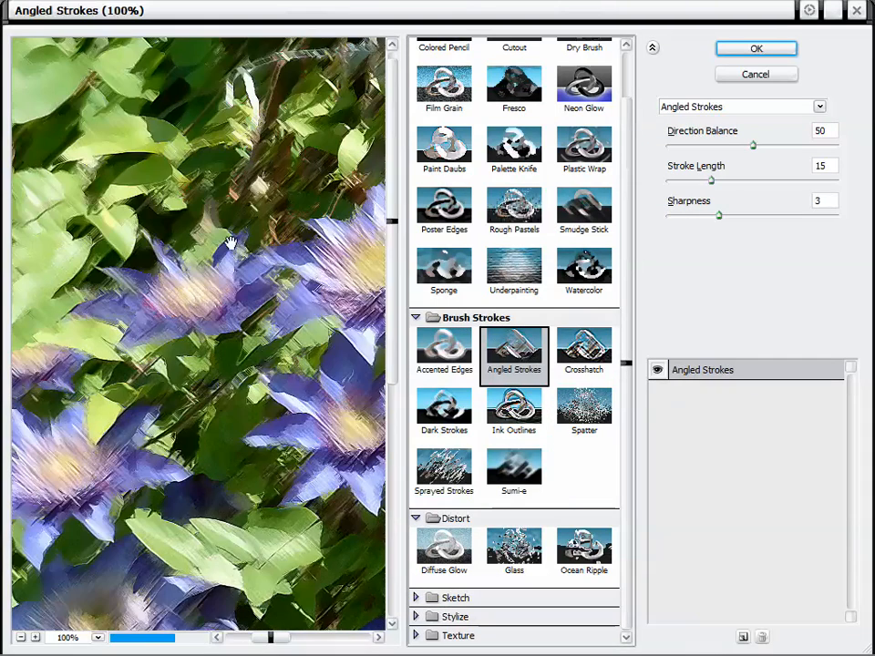
{"action": "left_click_drag", "start_coordinate": [240, 287], "coordinate": [314, 187]}
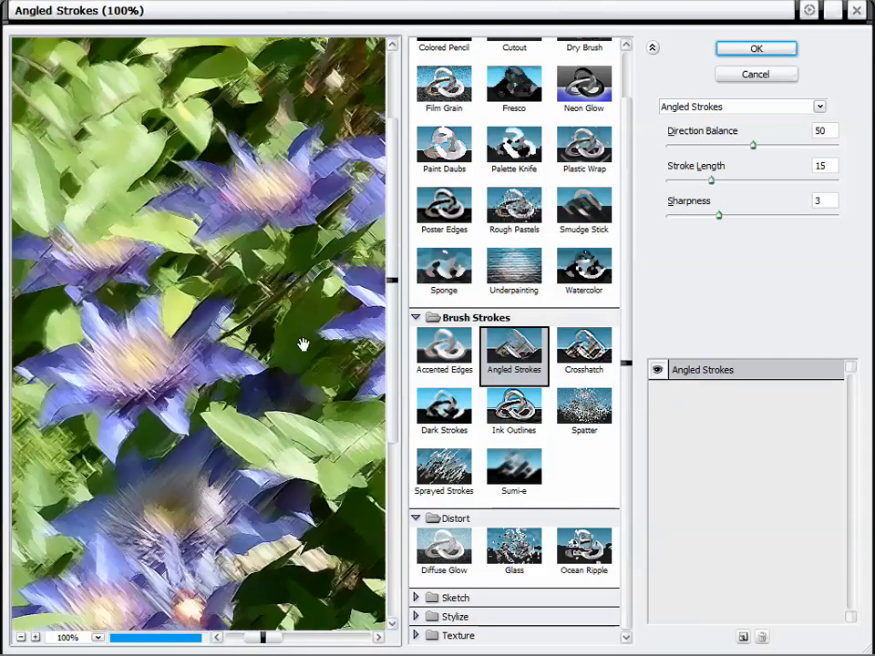
{"action": "left_click_drag", "start_coordinate": [279, 347], "coordinate": [352, 162]}
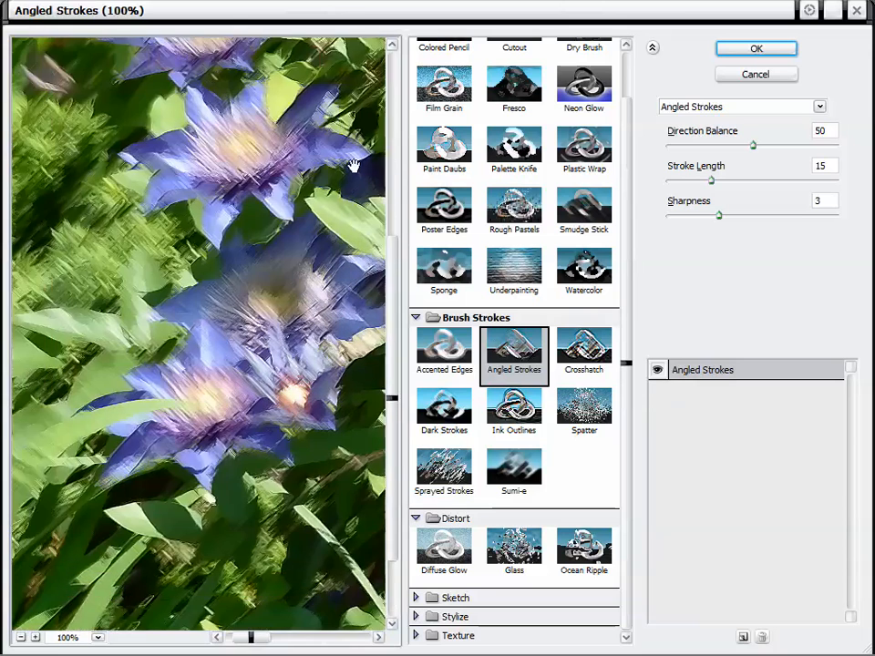
{"action": "left_click_drag", "start_coordinate": [355, 407], "coordinate": [234, 293]}
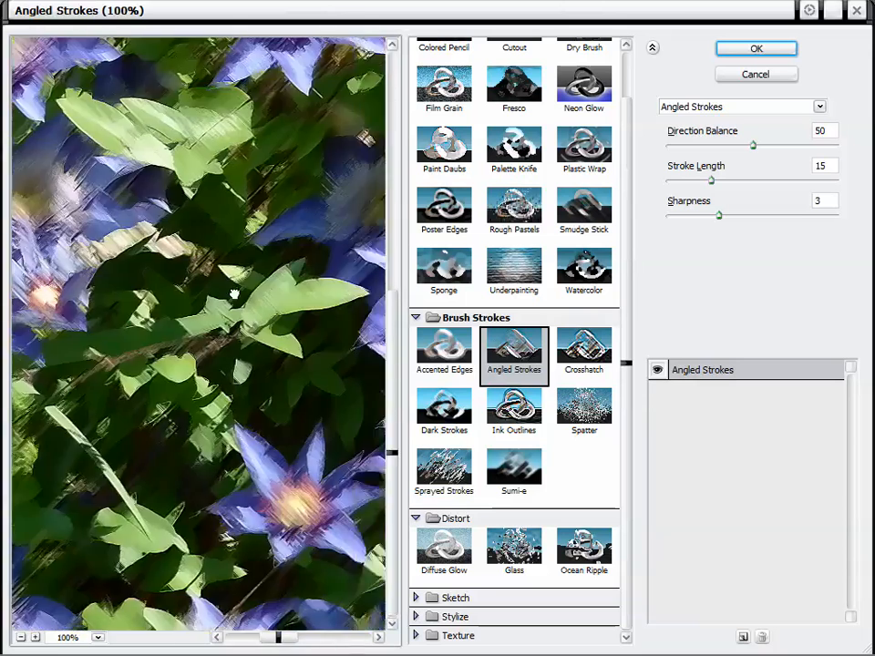
Try the Artistic filters Sponge, Poster Edges, Paint Daubs, Palette Knife, Rough Pastels and Fresco on the flowers.
{"action": "left_click", "coordinate": [443, 274]}
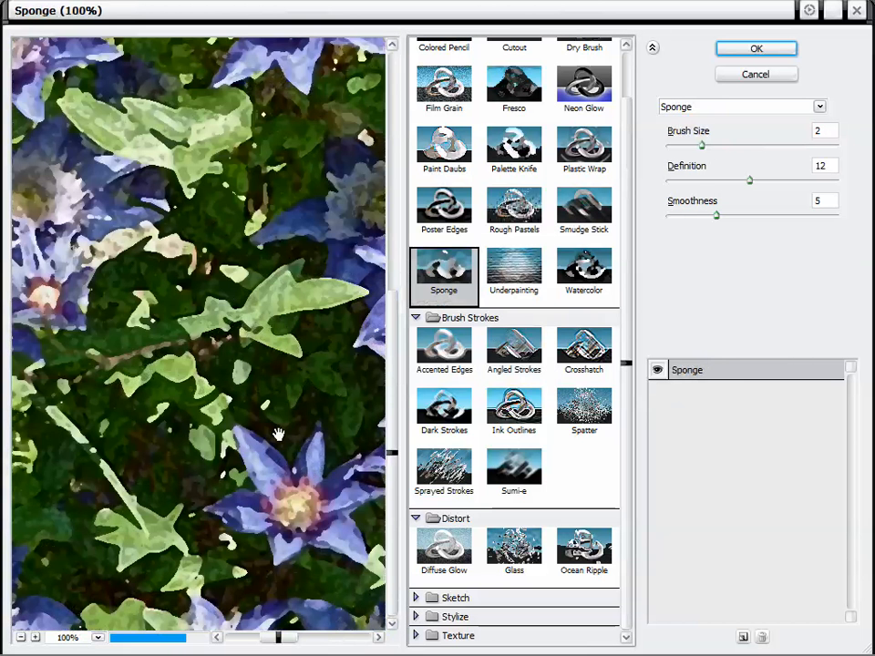
{"action": "left_click_drag", "start_coordinate": [219, 224], "coordinate": [146, 329]}
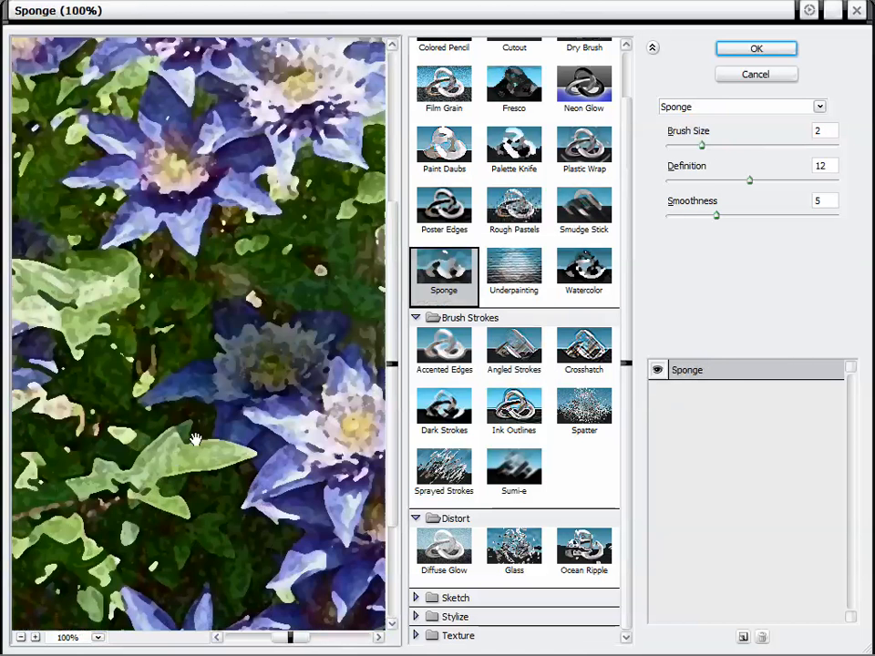
{"action": "left_click", "coordinate": [451, 211]}
{"action": "left_click", "coordinate": [469, 155]}
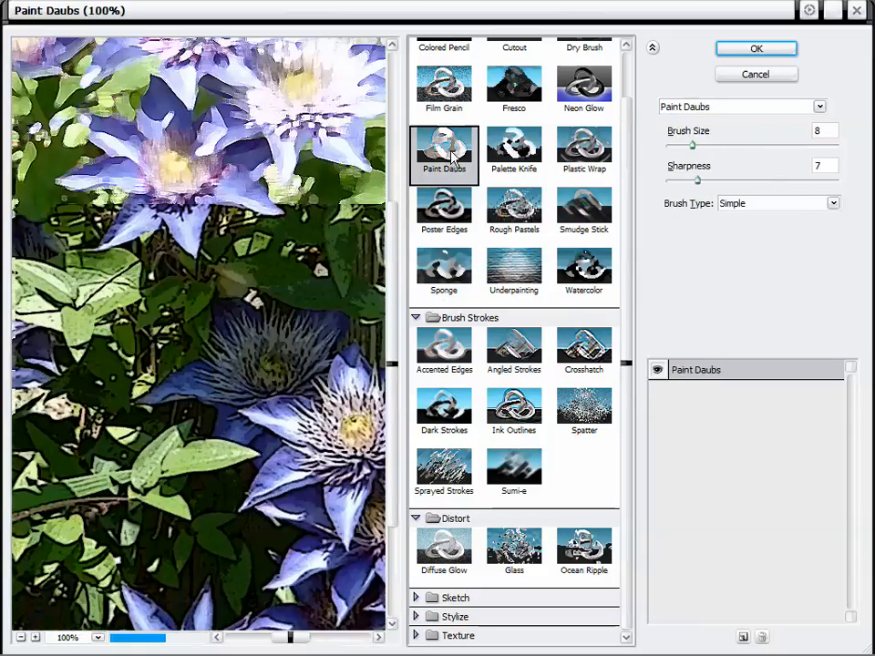
{"action": "left_click", "coordinate": [514, 148]}
{"action": "left_click", "coordinate": [514, 208]}
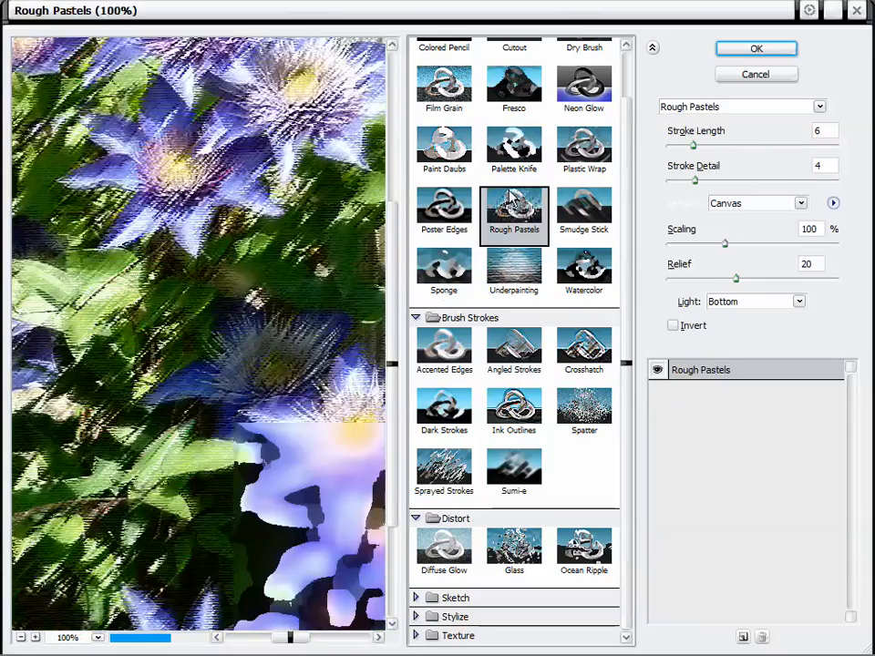
{"action": "left_click_drag", "start_coordinate": [264, 152], "coordinate": [244, 287]}
{"action": "left_click", "coordinate": [518, 105]}
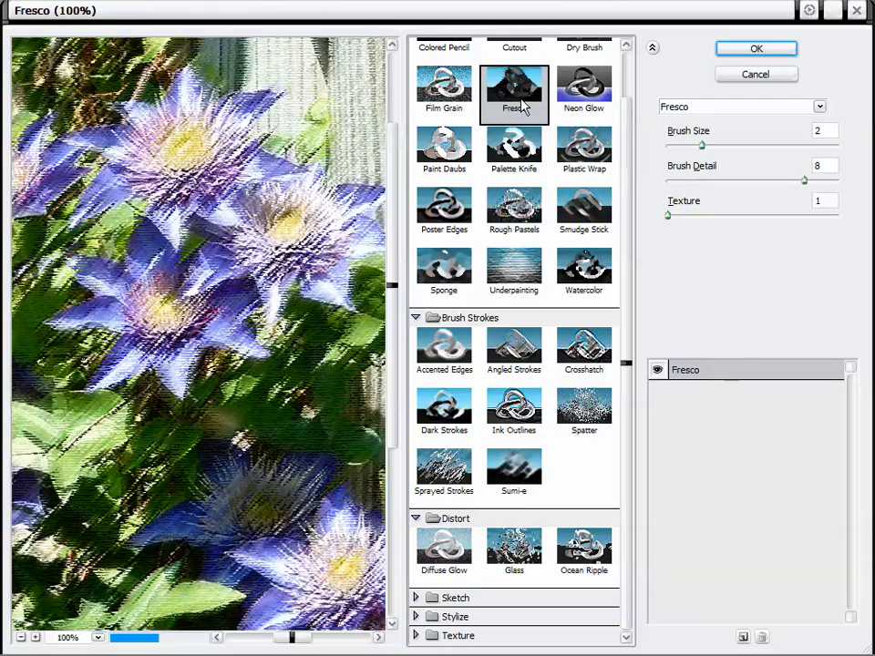
{"action": "left_click_drag", "start_coordinate": [191, 235], "coordinate": [283, 244]}
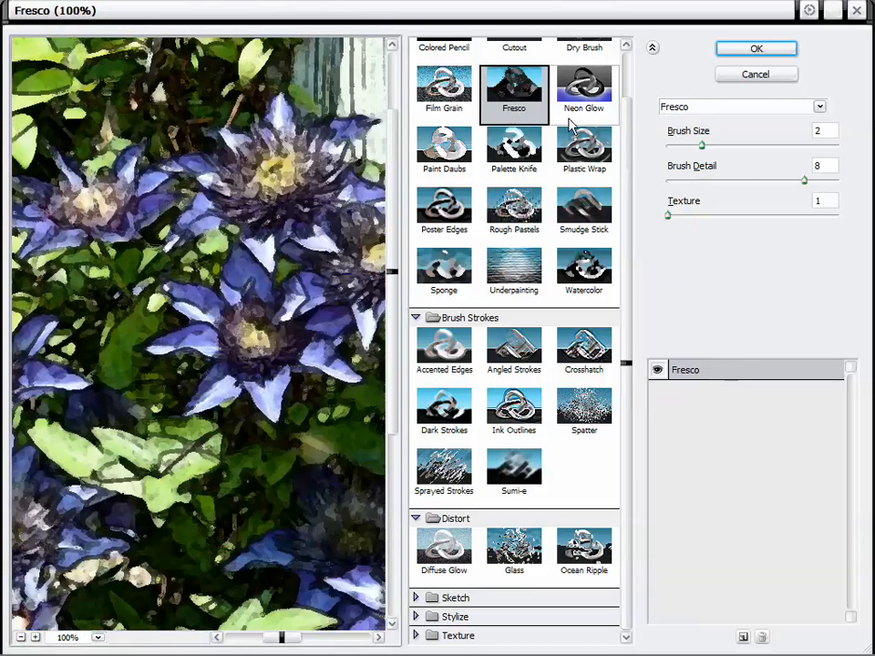
Try the Dry Brush, Dark Strokes, Accented Edges and Sumi-e filters on the flowers.
{"action": "scroll", "coordinate": [628, 137], "scroll_direction": "up", "scroll_amount": 2}
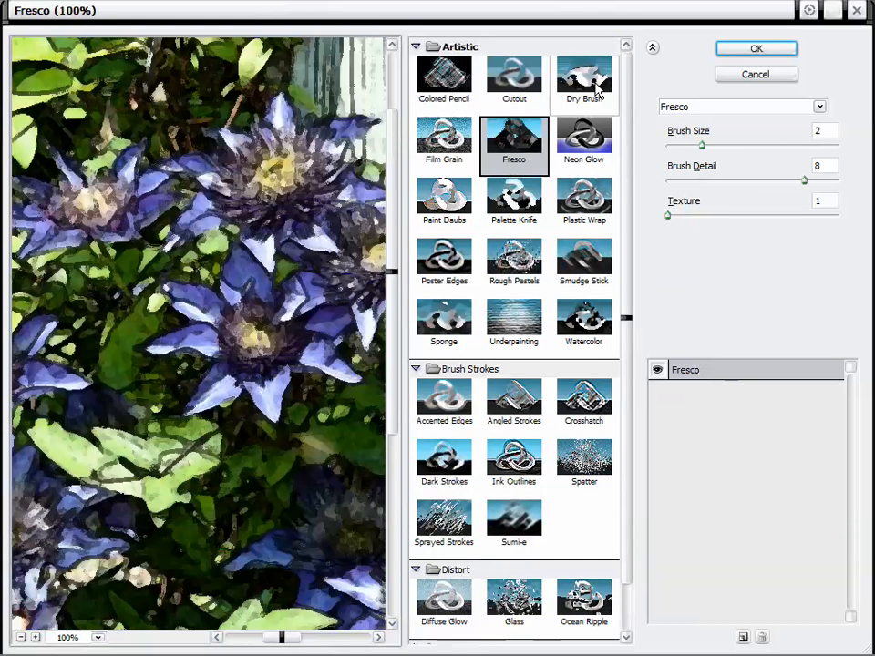
{"action": "left_click", "coordinate": [594, 83]}
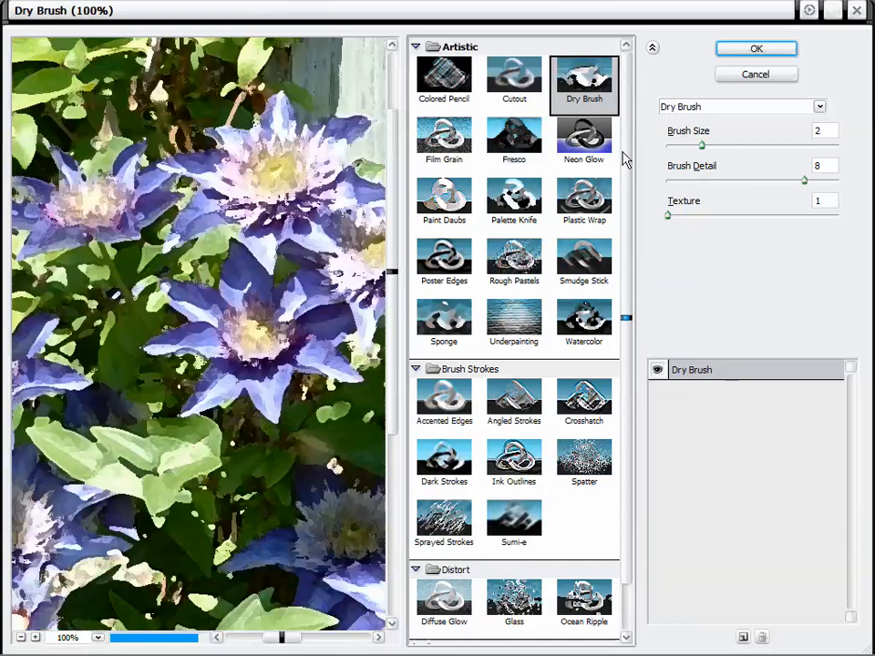
{"action": "scroll", "coordinate": [625, 159], "scroll_direction": "down", "scroll_amount": 2}
{"action": "left_click", "coordinate": [453, 417]}
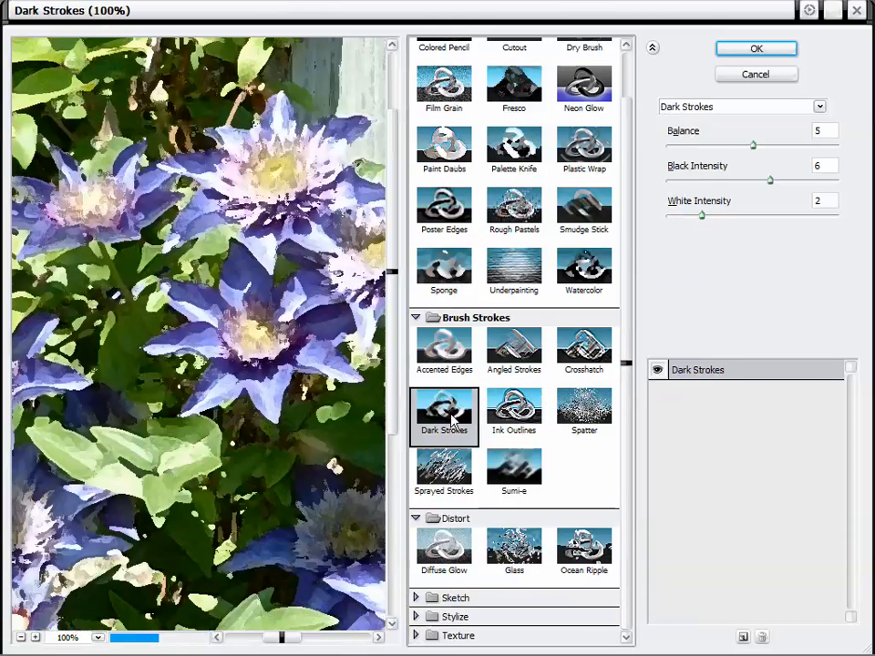
{"action": "left_click", "coordinate": [449, 345]}
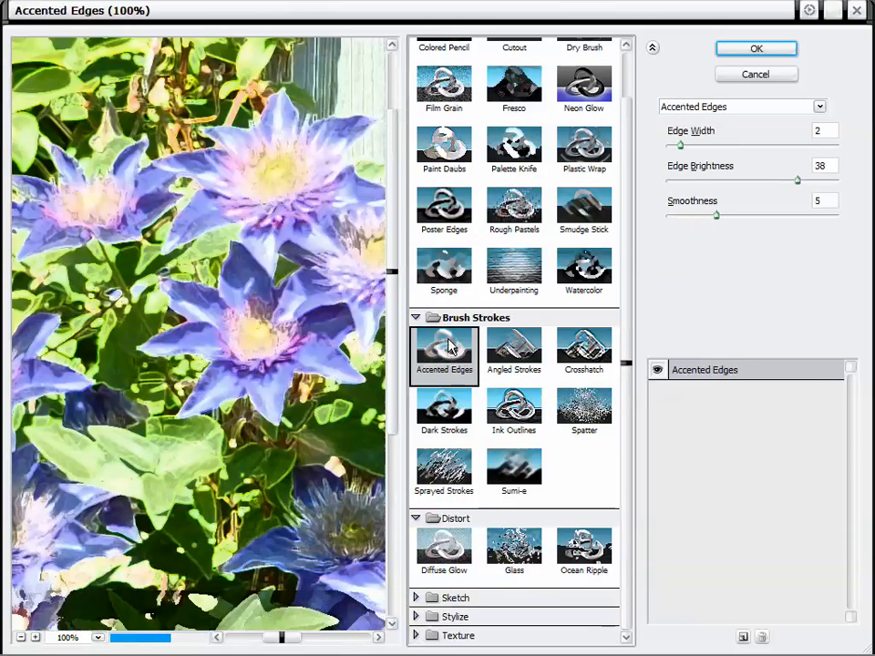
{"action": "left_click", "coordinate": [519, 457]}
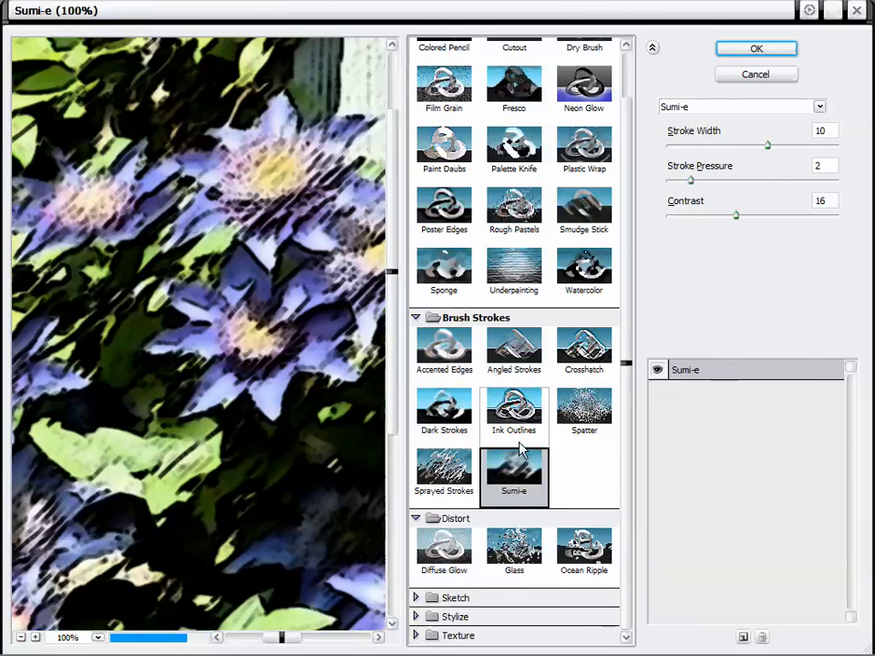
Build a stack of effect layers with Ink Outlines as the base, Plastic Wrap above it and Angled Strokes on top.
{"action": "left_click", "coordinate": [522, 421]}
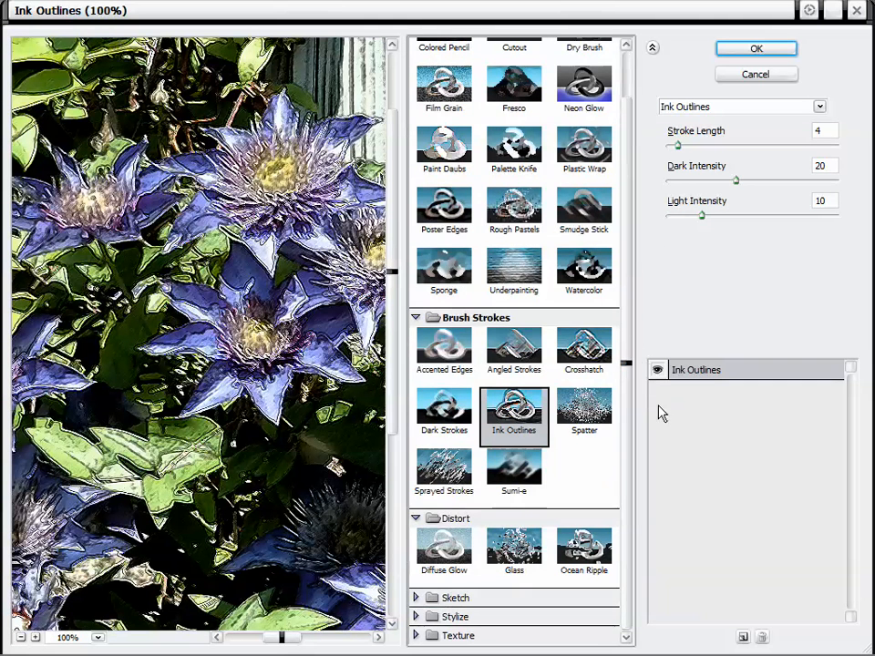
{"action": "left_click", "coordinate": [743, 639]}
{"action": "left_click", "coordinate": [532, 354]}
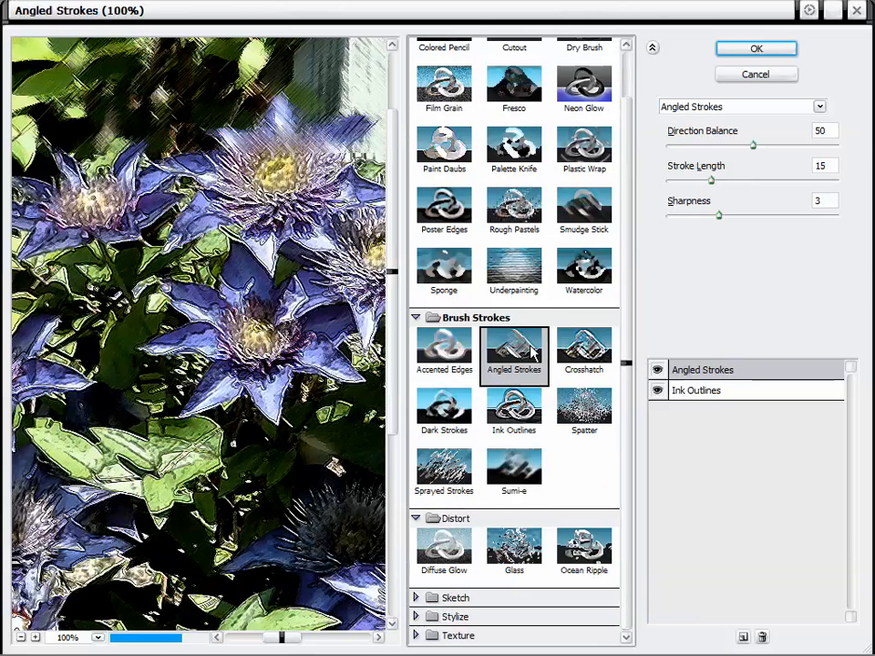
{"action": "left_click", "coordinate": [562, 168]}
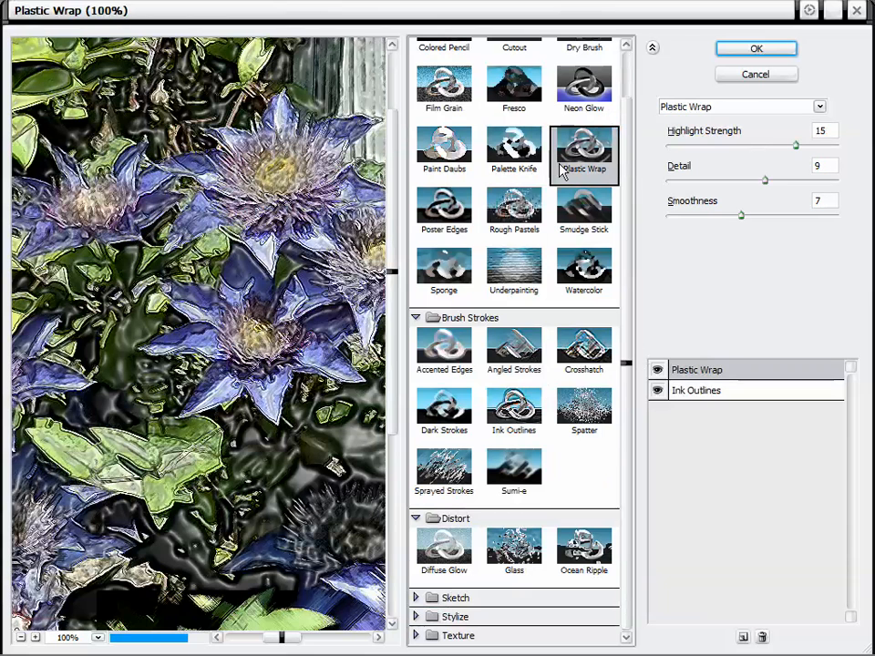
{"action": "left_click", "coordinate": [742, 639]}
{"action": "left_click", "coordinate": [529, 354]}
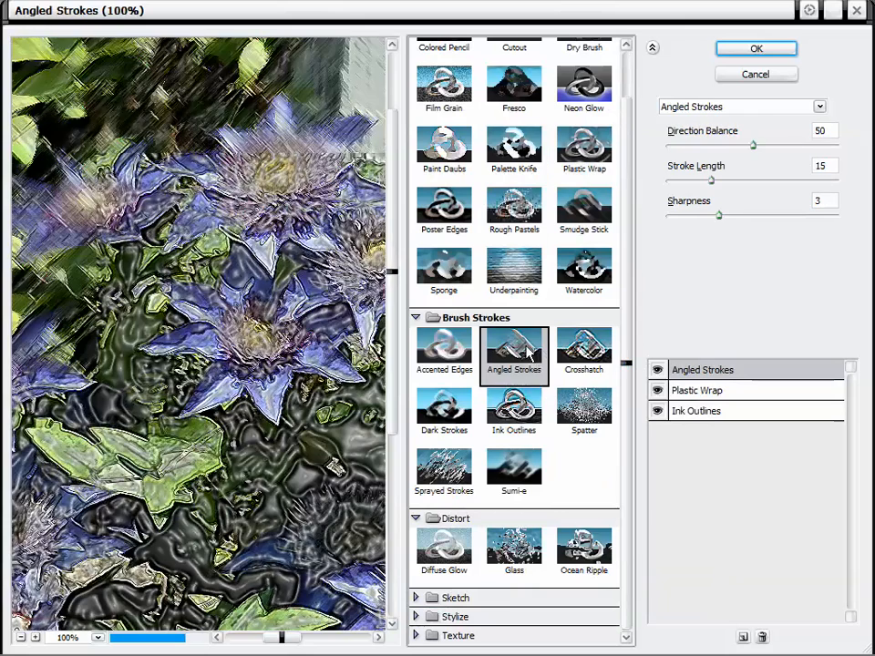
Add a Diffuse Glow effect layer on top with Graininess 7, Glow Amount 5 and Clear Amount 7.
{"action": "left_click", "coordinate": [742, 636]}
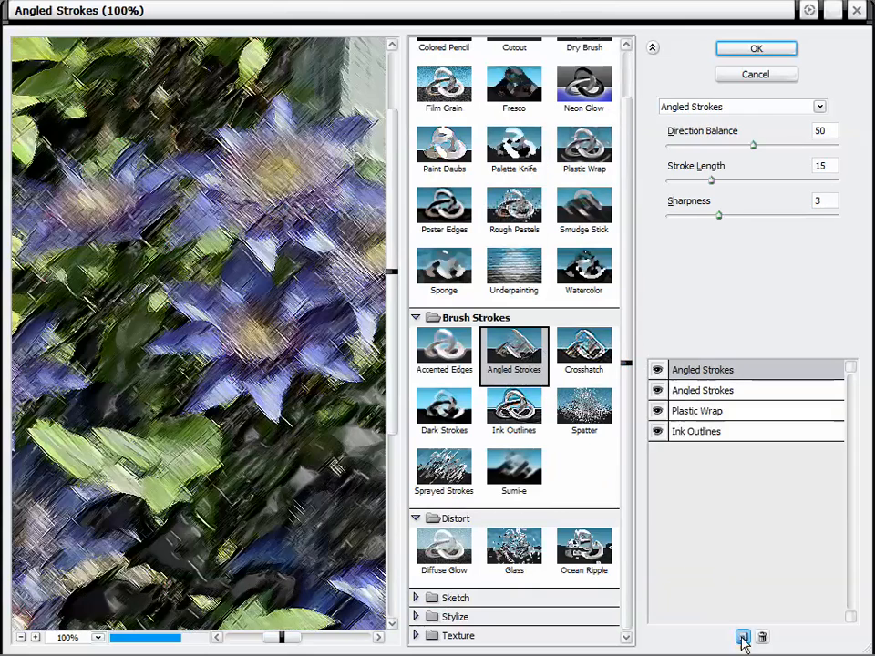
{"action": "left_click", "coordinate": [446, 548]}
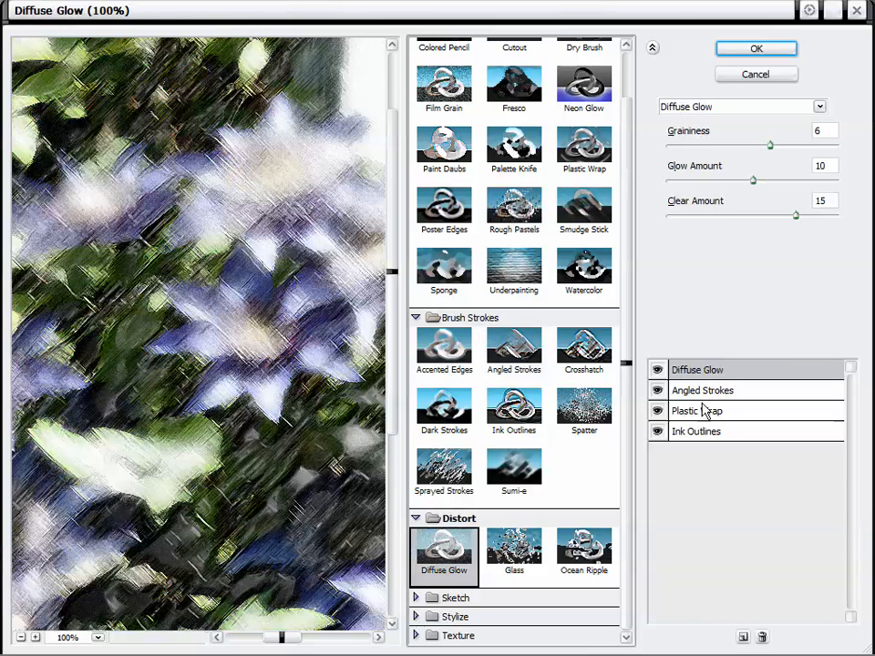
{"action": "left_click", "coordinate": [727, 216]}
{"action": "left_click", "coordinate": [710, 180]}
{"action": "left_click", "coordinate": [779, 145]}
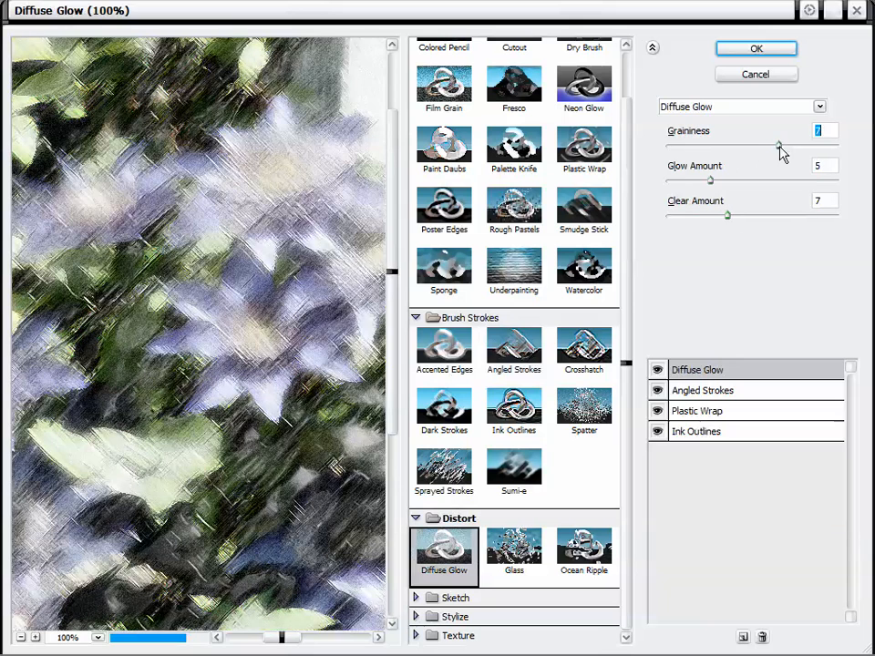
Set the Angled Strokes effect layer to Direction Balance 19, Stroke Length 29 and Sharpness 5.
{"action": "left_click", "coordinate": [711, 390]}
{"action": "left_click", "coordinate": [707, 146]}
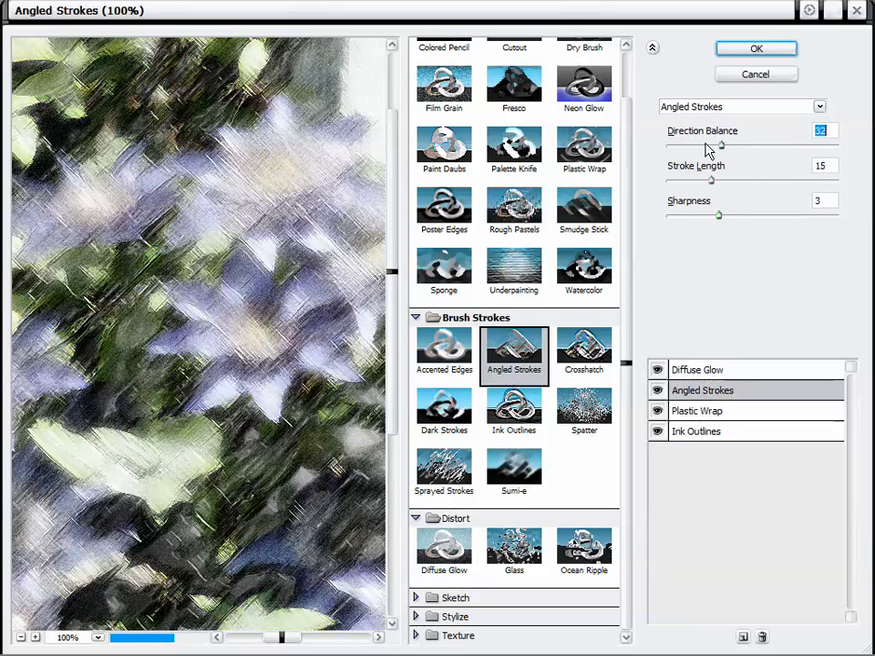
{"action": "left_click", "coordinate": [700, 146]}
{"action": "left_click", "coordinate": [762, 180]}
{"action": "left_click", "coordinate": [747, 215]}
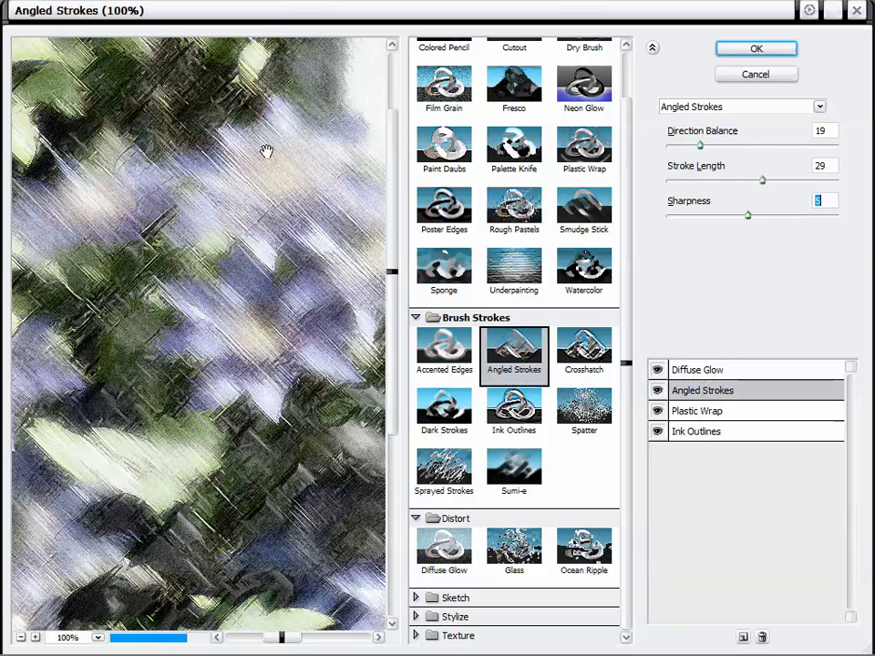
{"action": "left_click_drag", "start_coordinate": [274, 157], "coordinate": [284, 210]}
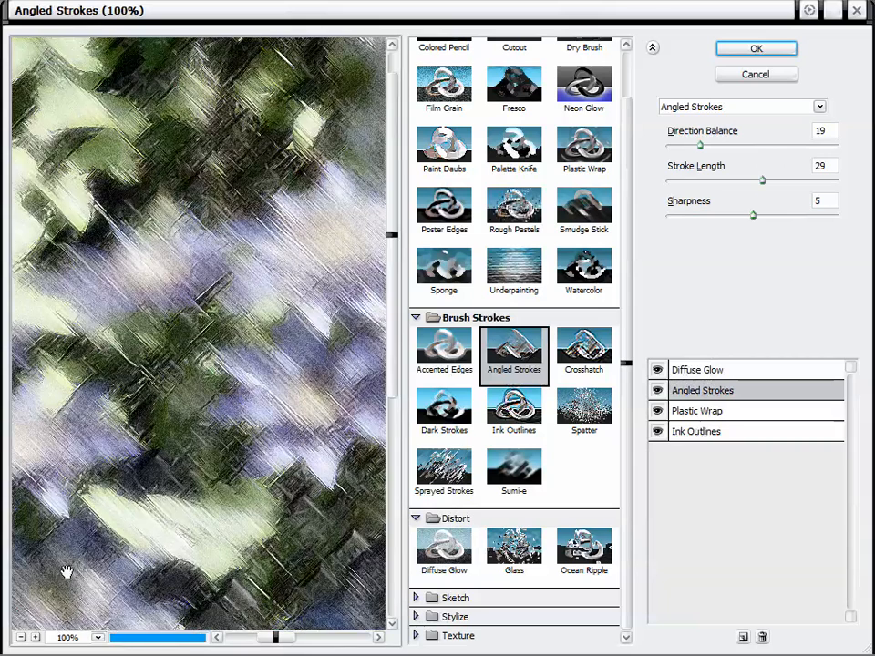
Preview the stacked effects at 25% zoom and apply the effect stack to the photo.
{"action": "left_click", "coordinate": [20, 637]}
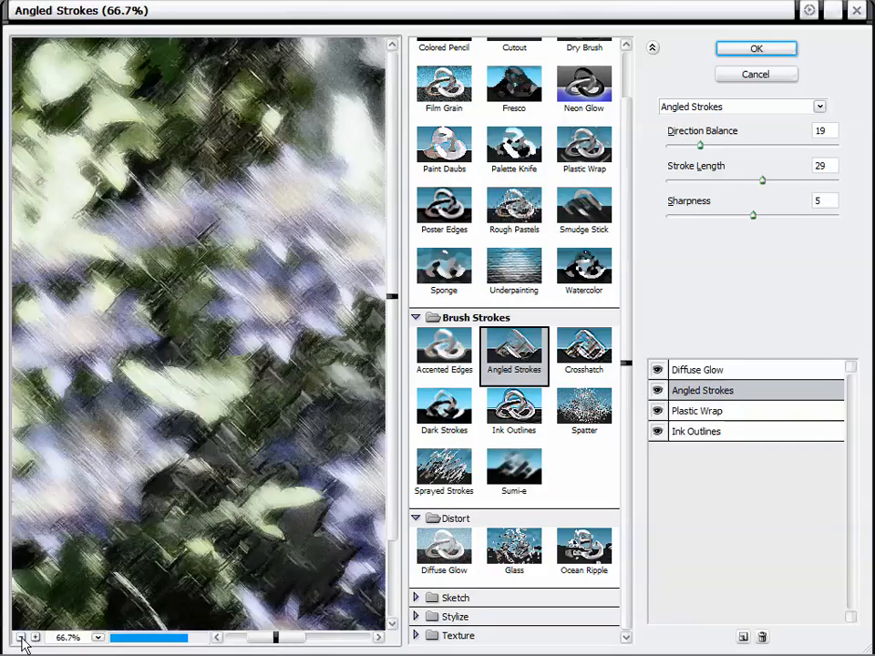
{"action": "left_click", "coordinate": [20, 636]}
{"action": "left_click", "coordinate": [20, 636]}
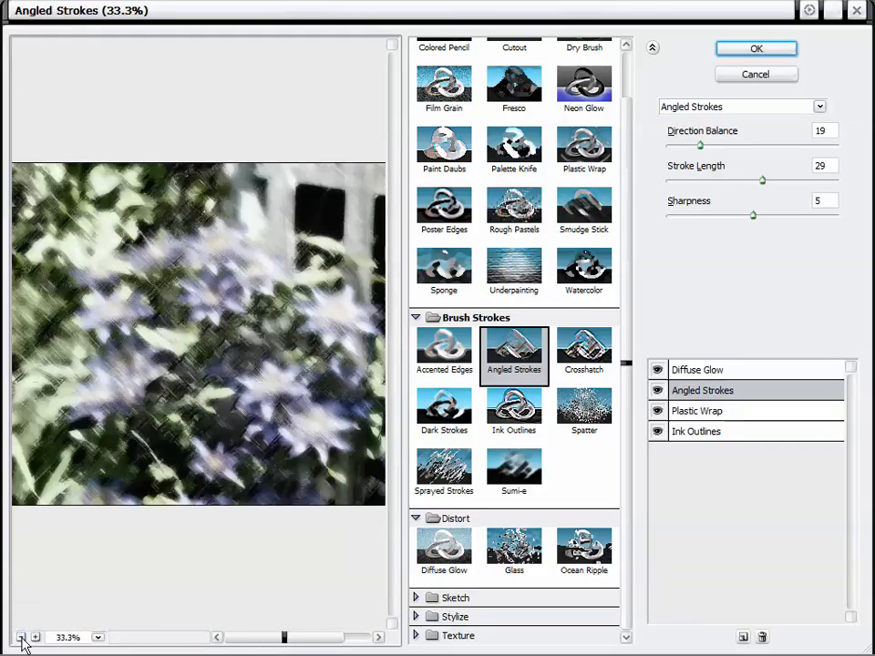
{"action": "left_click", "coordinate": [20, 637]}
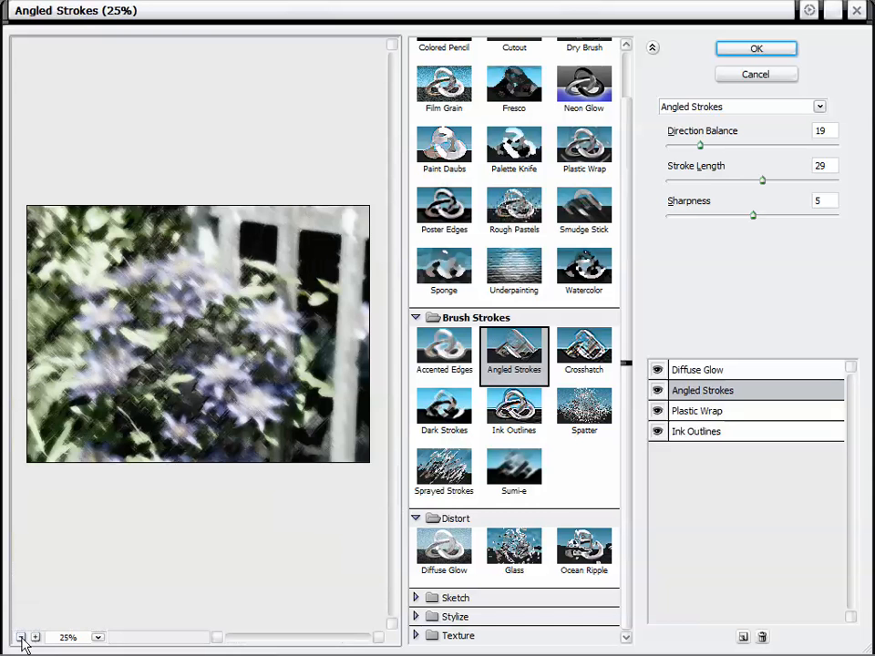
{"action": "left_click", "coordinate": [96, 639]}
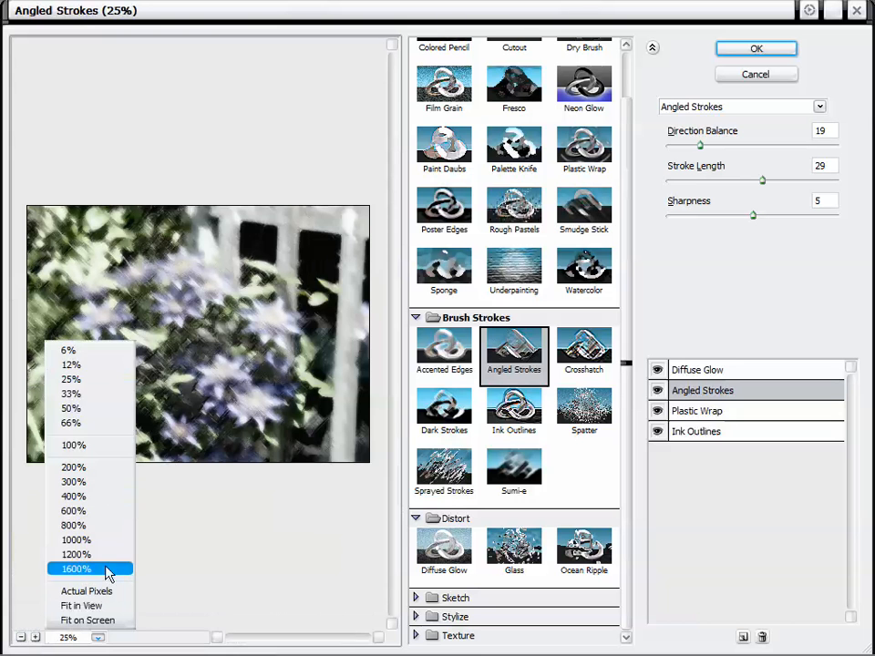
{"action": "left_click", "coordinate": [188, 552]}
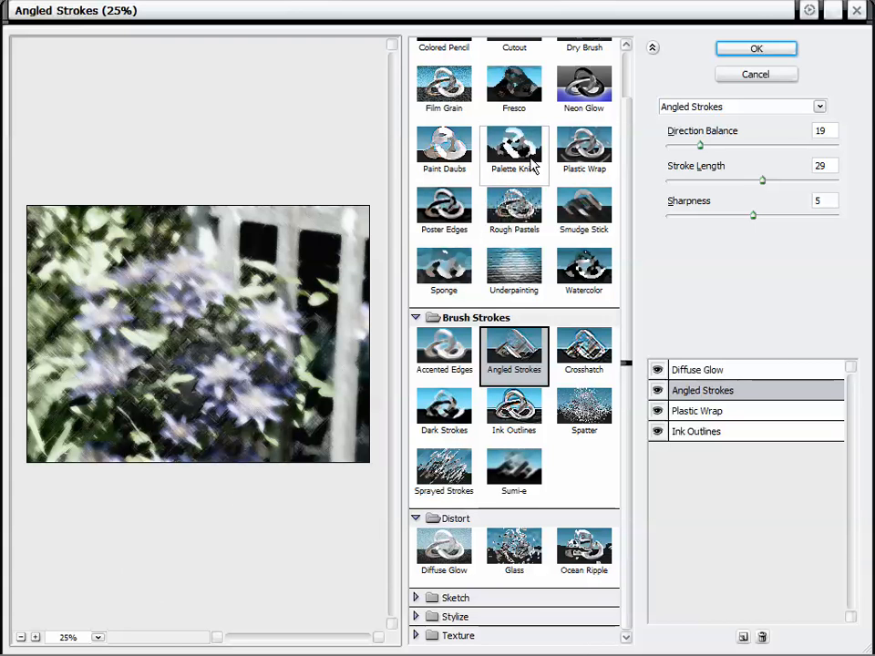
{"action": "left_click", "coordinate": [721, 52]}
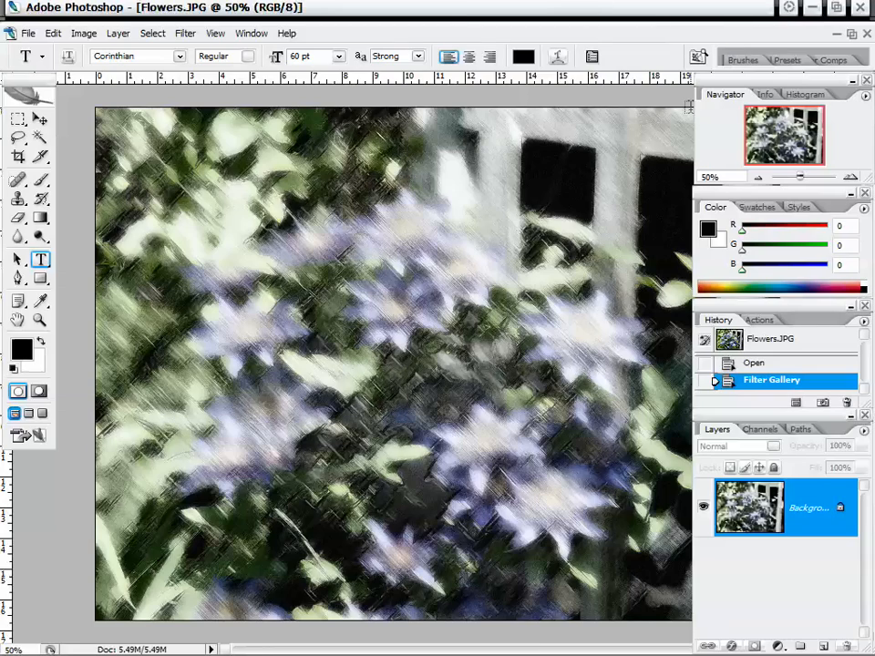
Try the Find Edges filter on the filtered photo and undo it.
{"action": "left_click", "coordinate": [849, 177]}
{"action": "left_click", "coordinate": [849, 177]}
{"action": "left_click_drag", "start_coordinate": [795, 145], "coordinate": [796, 164]}
{"action": "left_click", "coordinate": [758, 177]}
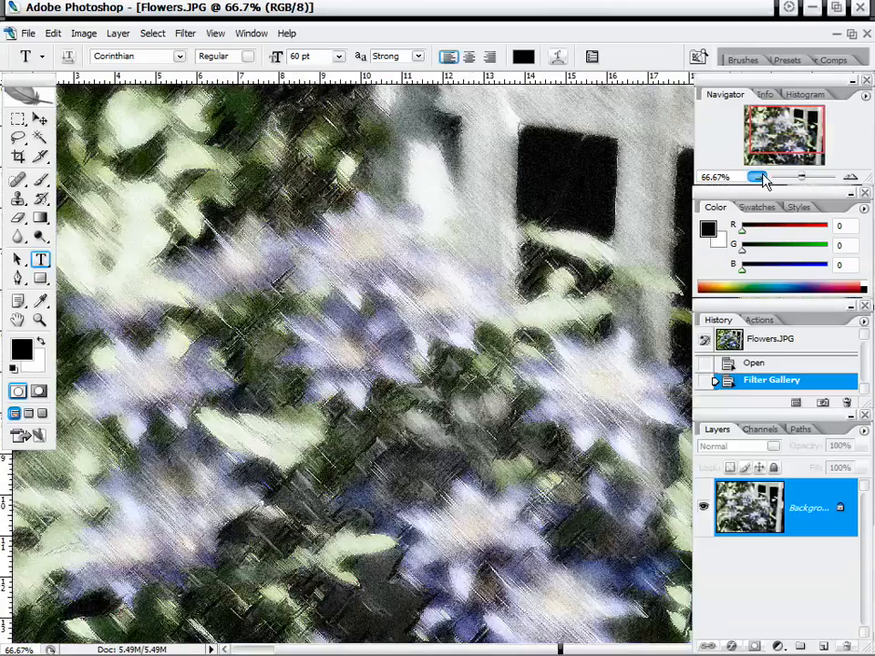
{"action": "left_click", "coordinate": [757, 176]}
{"action": "left_click", "coordinate": [186, 32]}
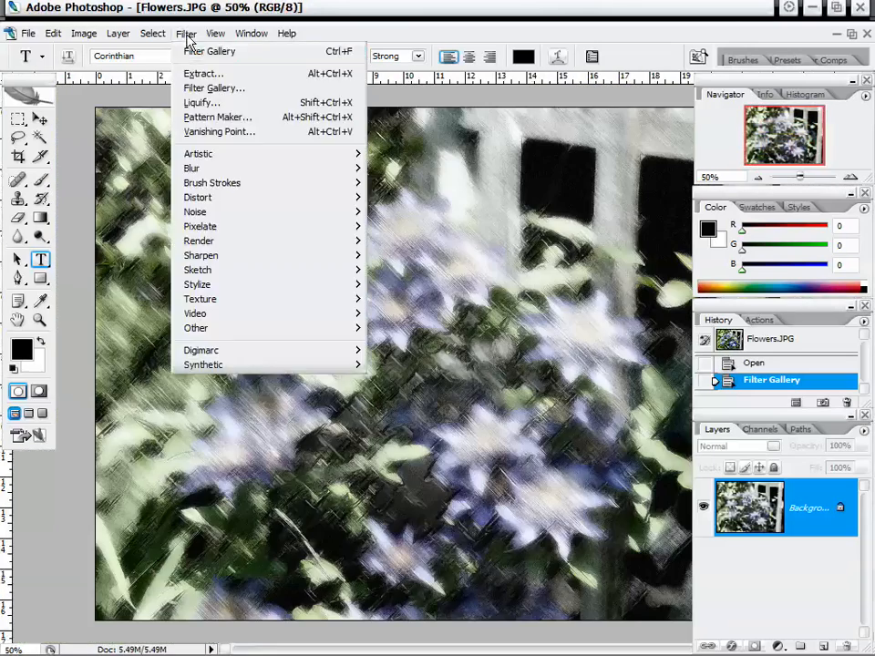
{"action": "mouse_move", "coordinate": [276, 171]}
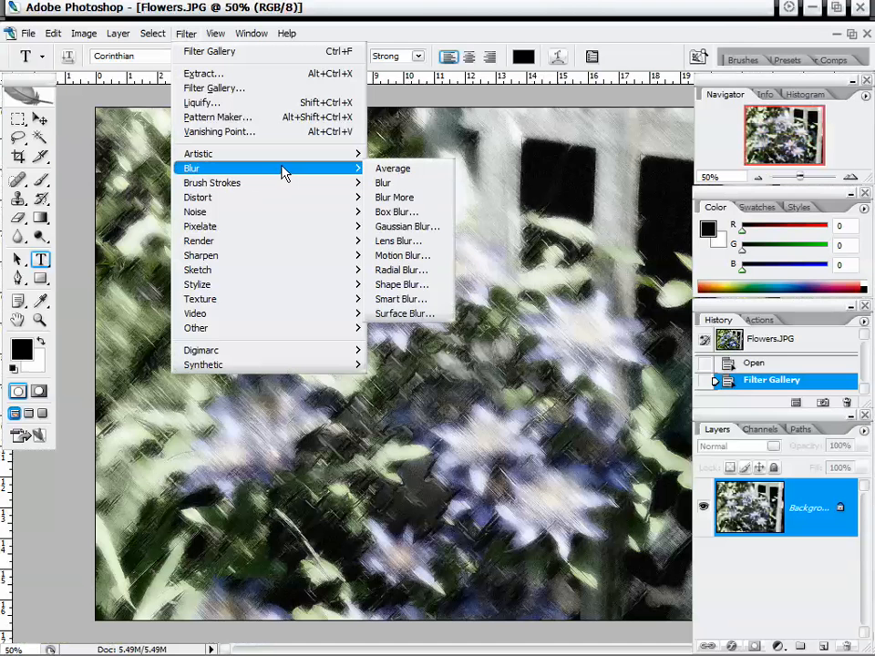
{"action": "mouse_move", "coordinate": [303, 287]}
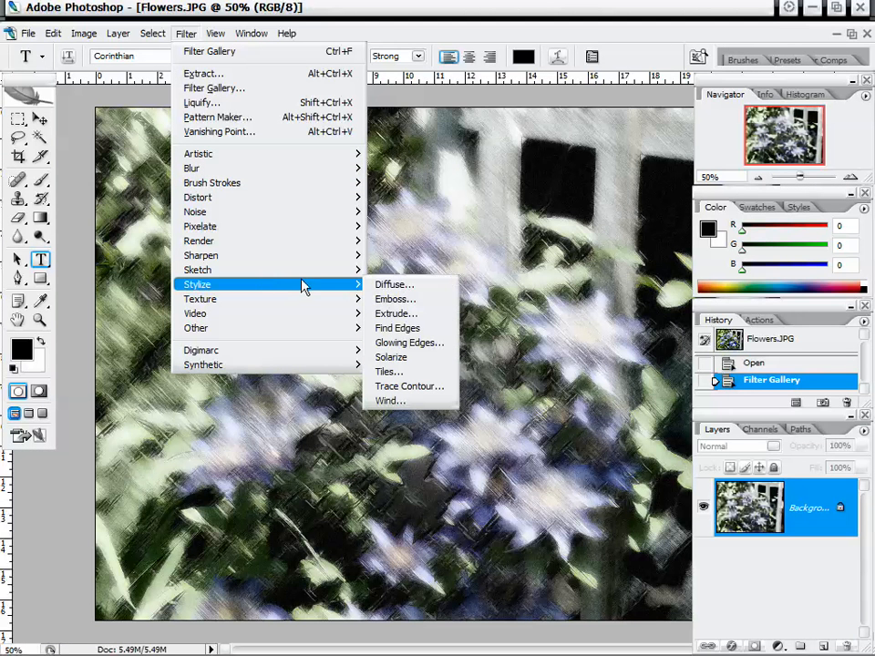
{"action": "left_click", "coordinate": [415, 330]}
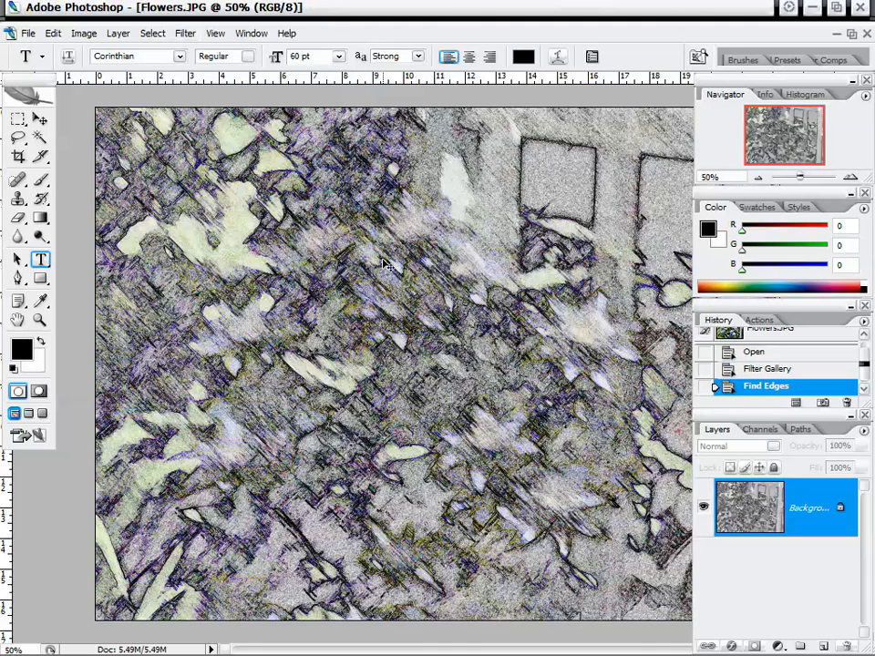
{"action": "key", "text": "ctrl+z"}
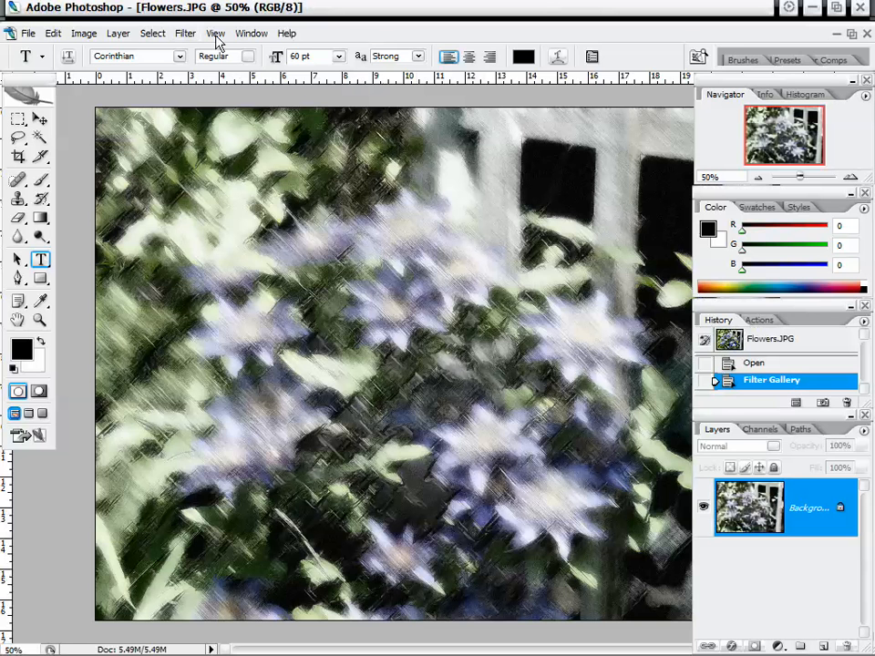
Preview the Offset filter at 694 pixels right and 590 pixels down with Wrap Around, and cancel it.
{"action": "left_click", "coordinate": [183, 35]}
{"action": "mouse_move", "coordinate": [285, 333]}
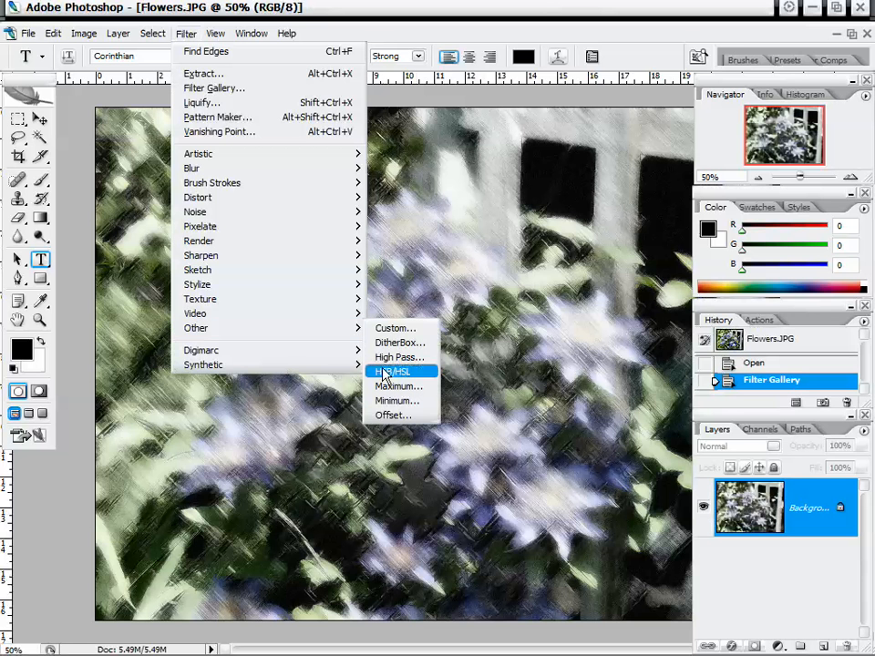
{"action": "left_click", "coordinate": [405, 412]}
{"action": "left_click_drag", "start_coordinate": [689, 219], "coordinate": [589, 180]}
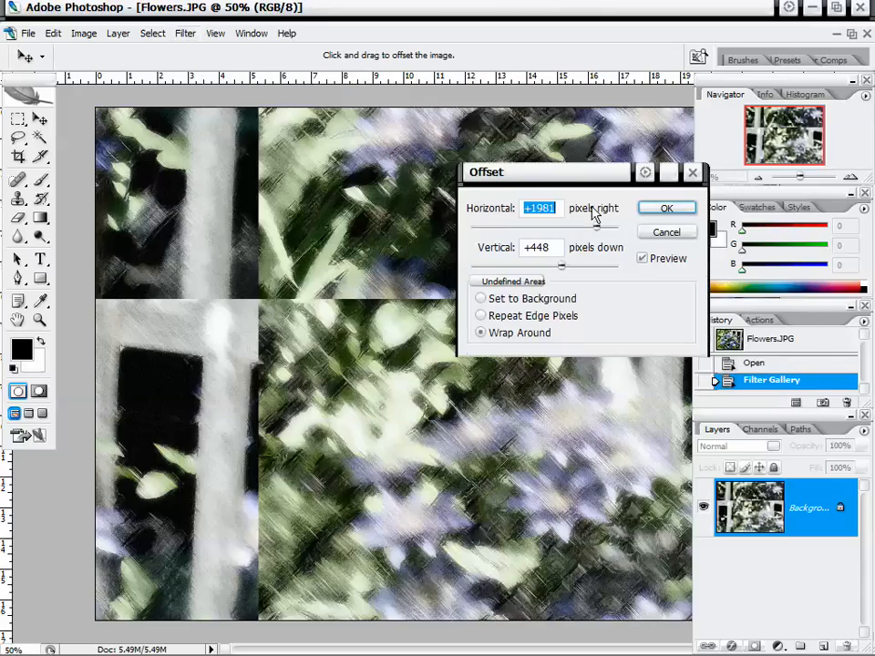
{"action": "left_click_drag", "start_coordinate": [572, 226], "coordinate": [571, 225]}
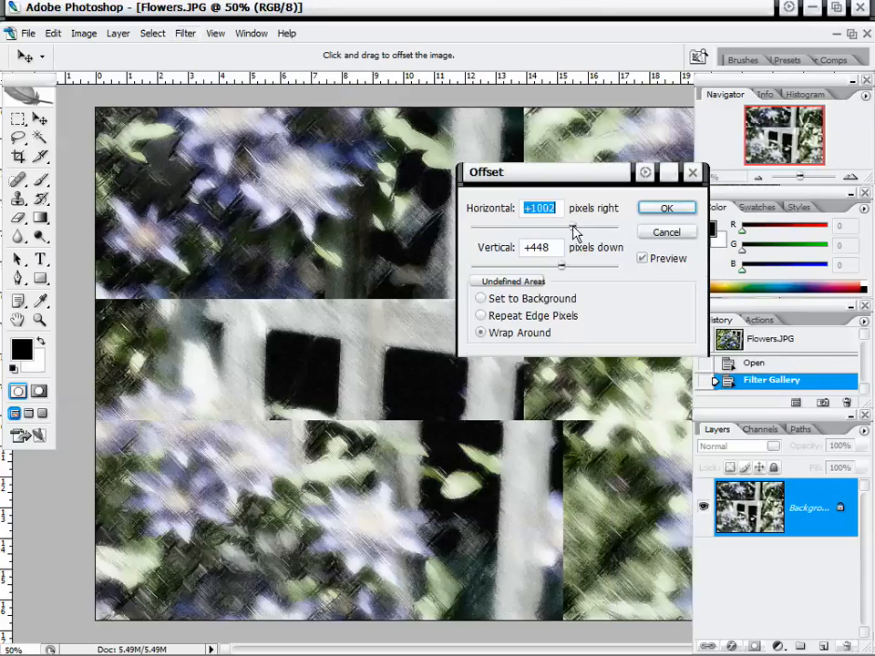
{"action": "left_click_drag", "start_coordinate": [560, 265], "coordinate": [564, 225]}
{"action": "left_click_drag", "start_coordinate": [547, 173], "coordinate": [563, 149]}
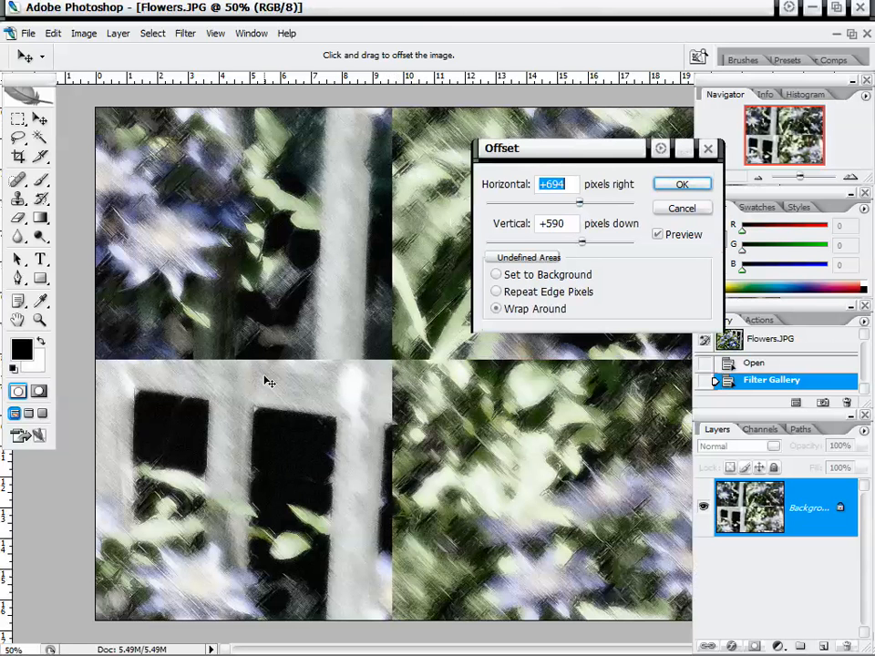
{"action": "left_click", "coordinate": [683, 209]}
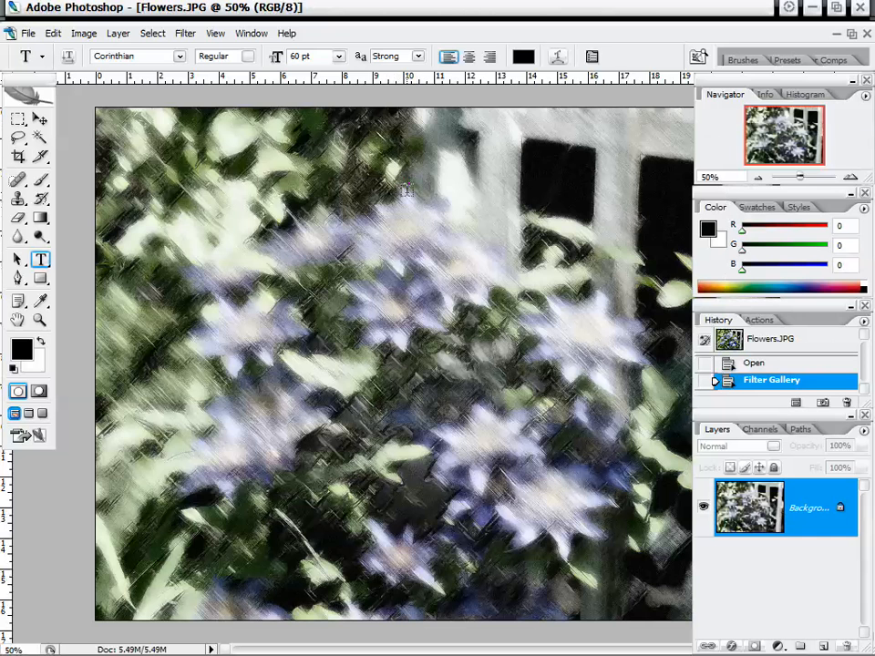
Reopen the Filter Gallery and stack two Ocean Ripple effect layers on the photo.
{"action": "left_click", "coordinate": [184, 37]}
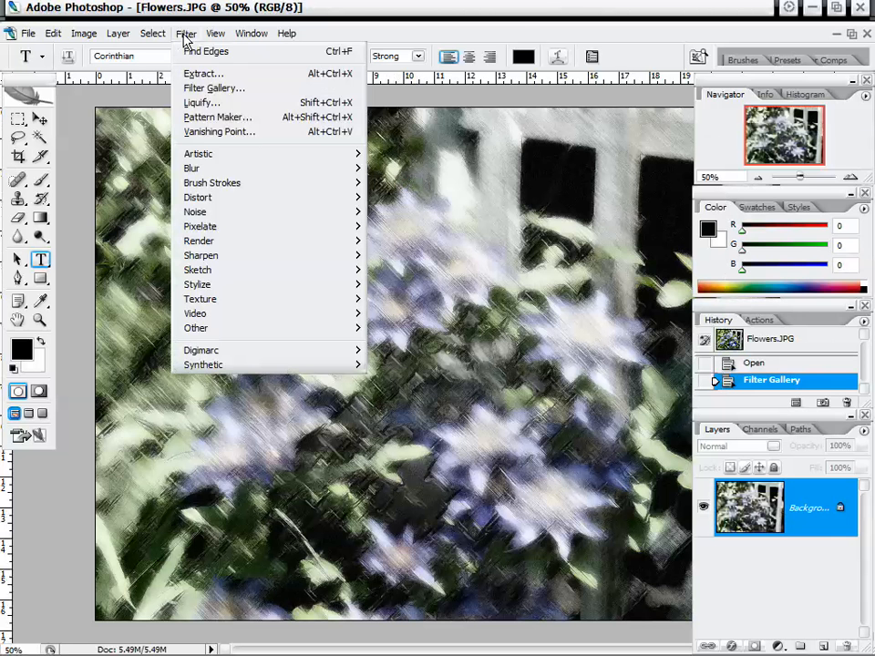
{"action": "left_click", "coordinate": [249, 88]}
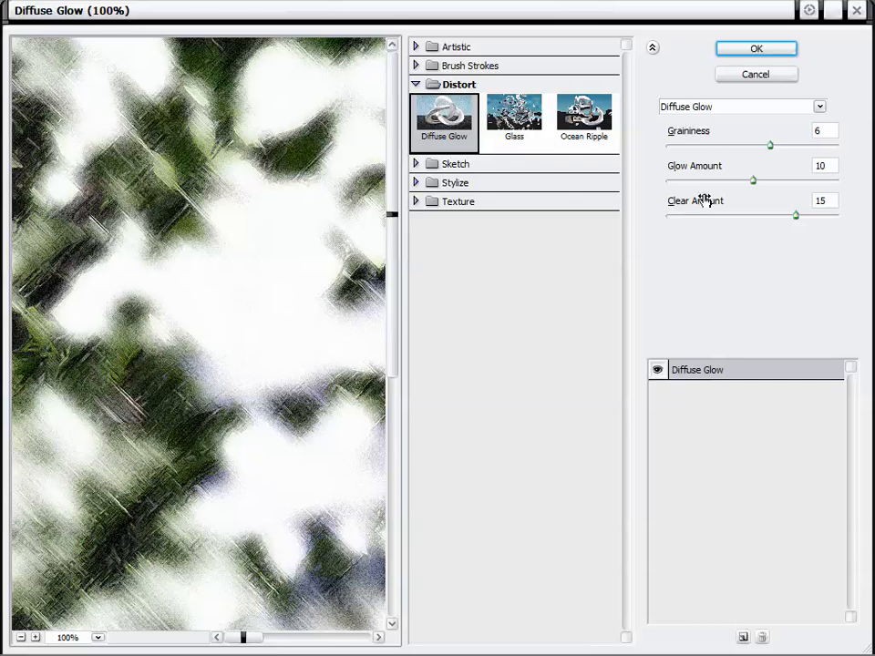
{"action": "left_click", "coordinate": [579, 137]}
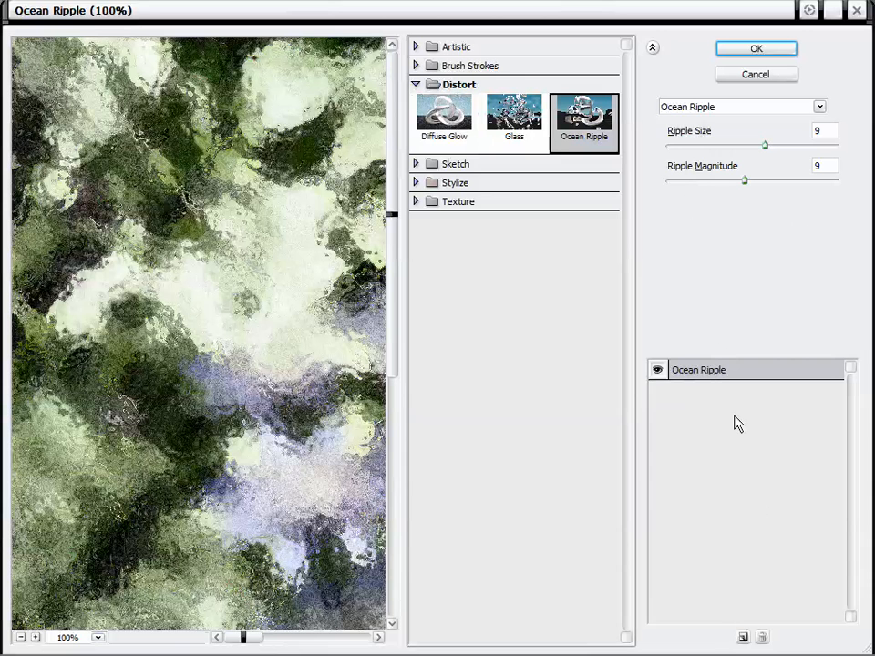
{"action": "left_click", "coordinate": [722, 379]}
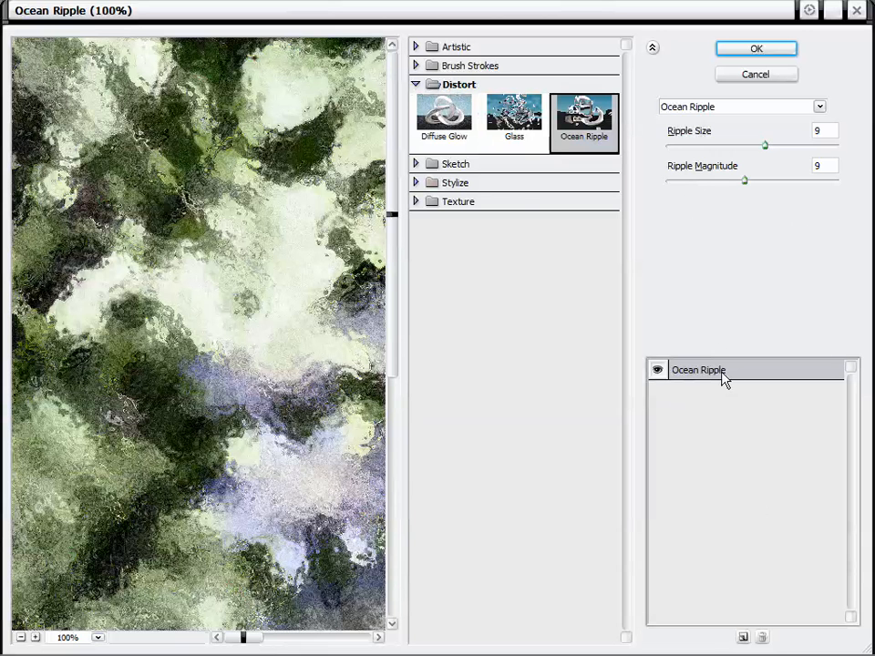
{"action": "left_click", "coordinate": [741, 635]}
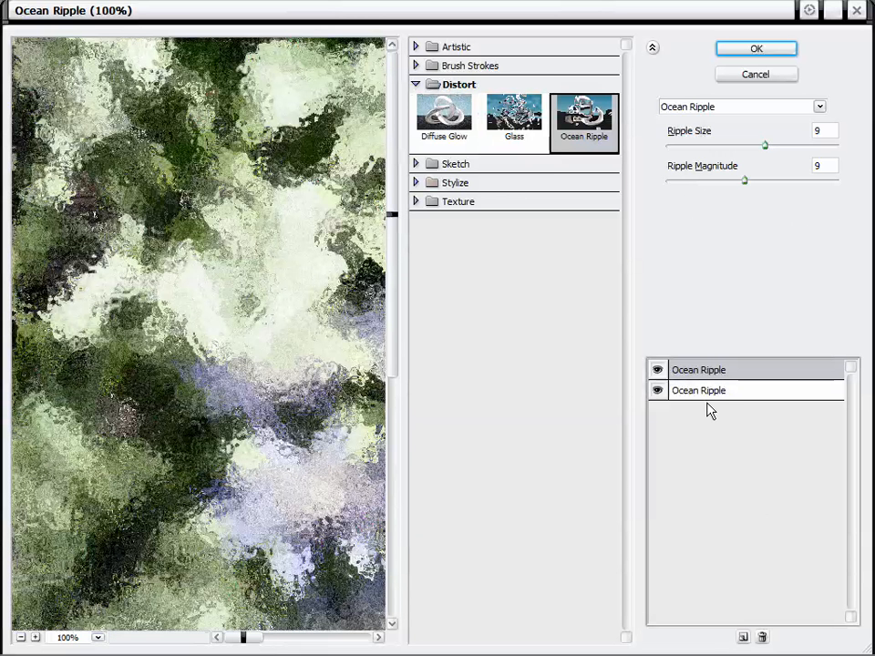
Toggle the lower Ocean Ripple layer's visibility, delete that effect layer and discard the gallery session.
{"action": "left_click", "coordinate": [719, 391]}
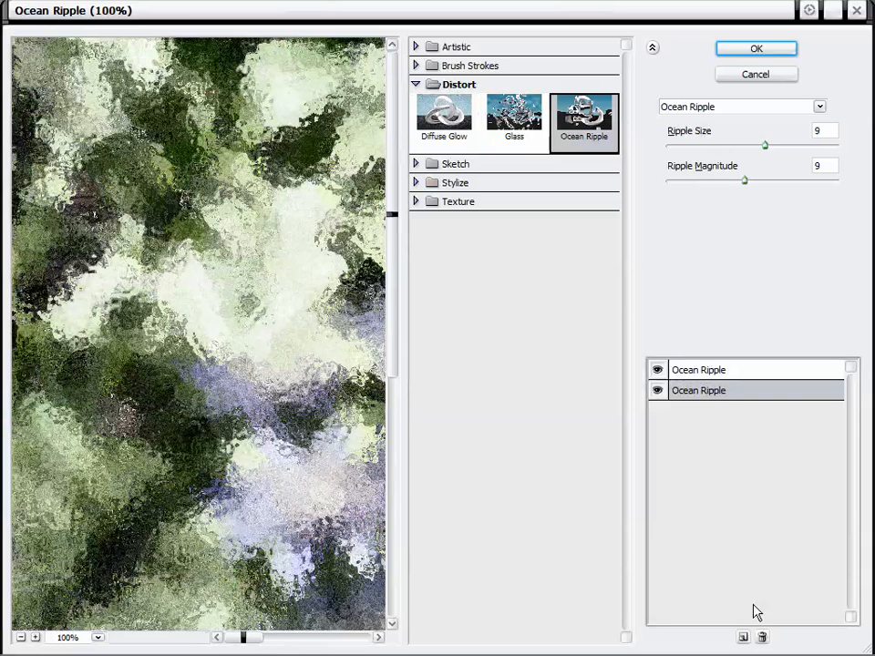
{"action": "left_click", "coordinate": [657, 390]}
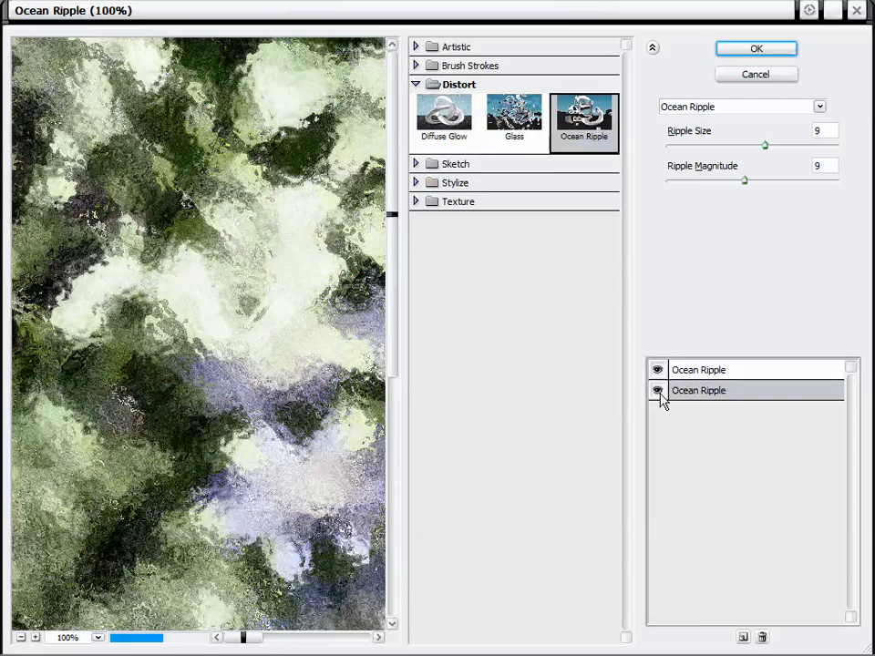
{"action": "left_click", "coordinate": [762, 637]}
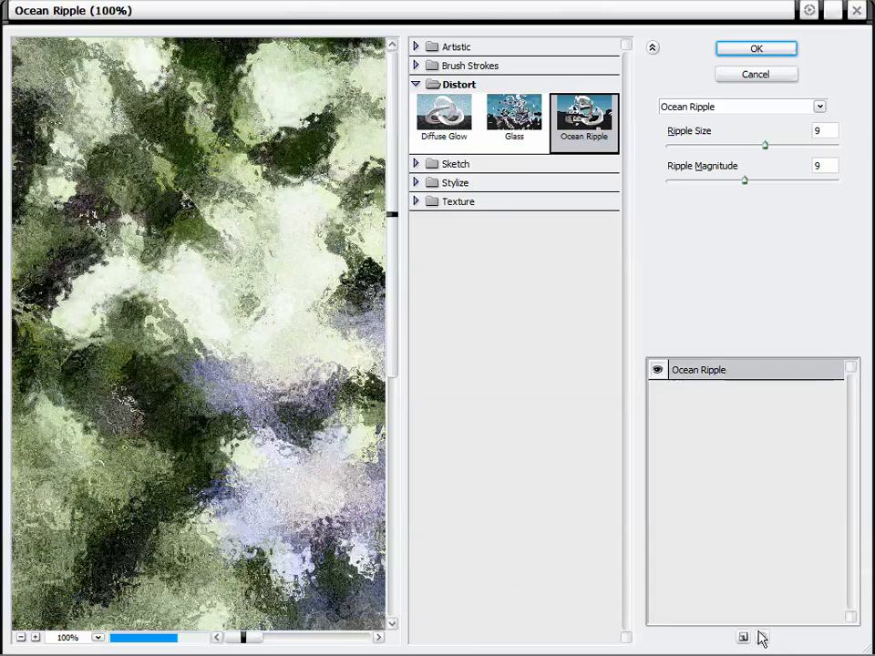
{"action": "left_click", "coordinate": [748, 75]}
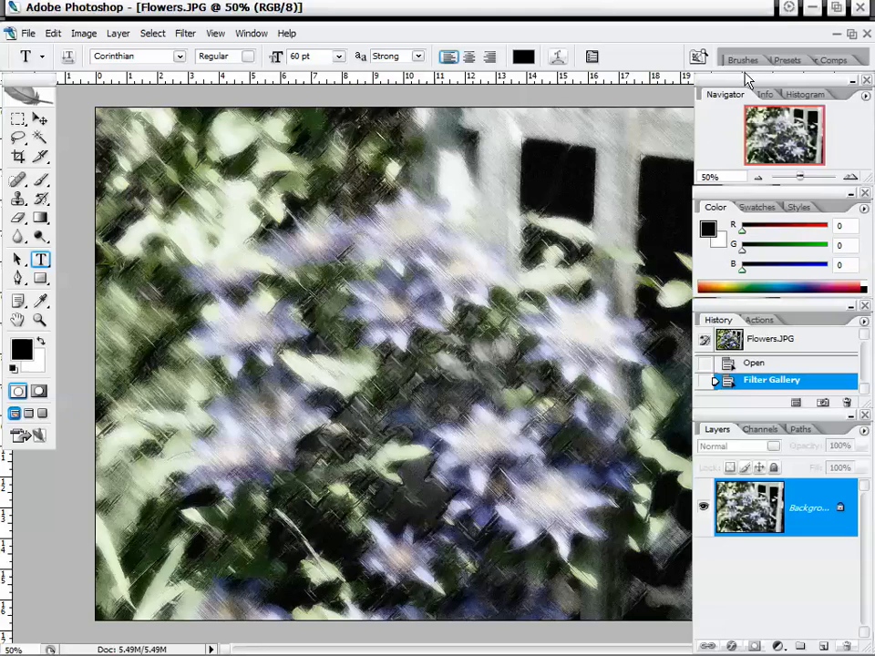
Delete the Filter Gallery state from the history to restore the original photo.
{"action": "right_click", "coordinate": [781, 389]}
{"action": "left_click", "coordinate": [753, 407]}
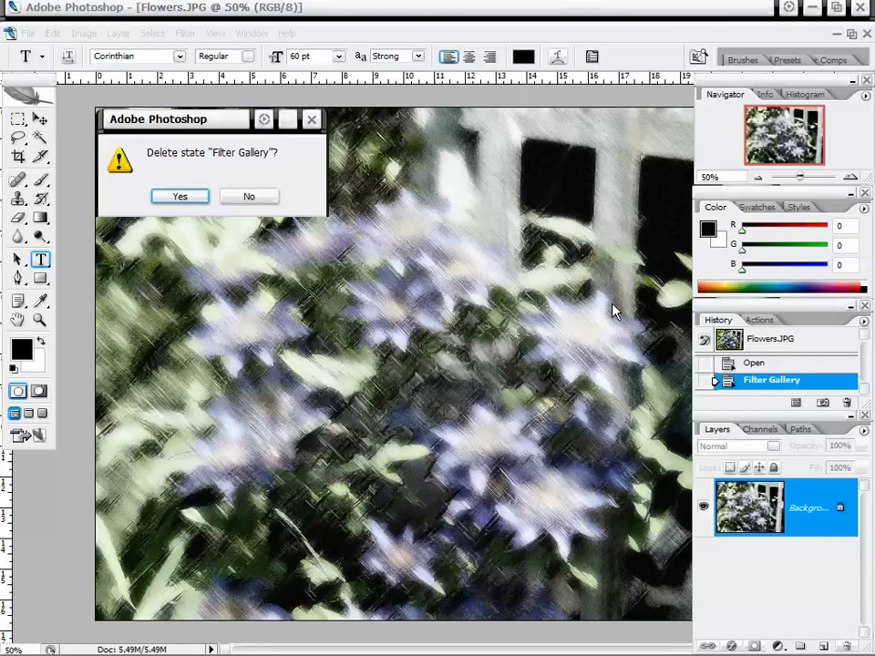
{"action": "left_click", "coordinate": [206, 199]}
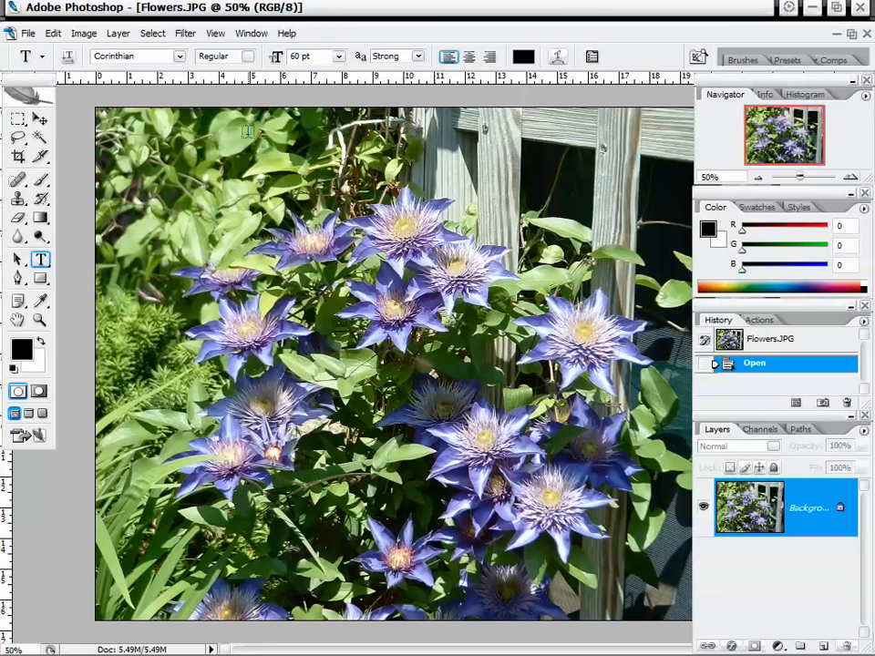
Open the photo in Liquify and push the central flowers around with the Forward Warp tool at brush size 552.
{"action": "left_click", "coordinate": [186, 34]}
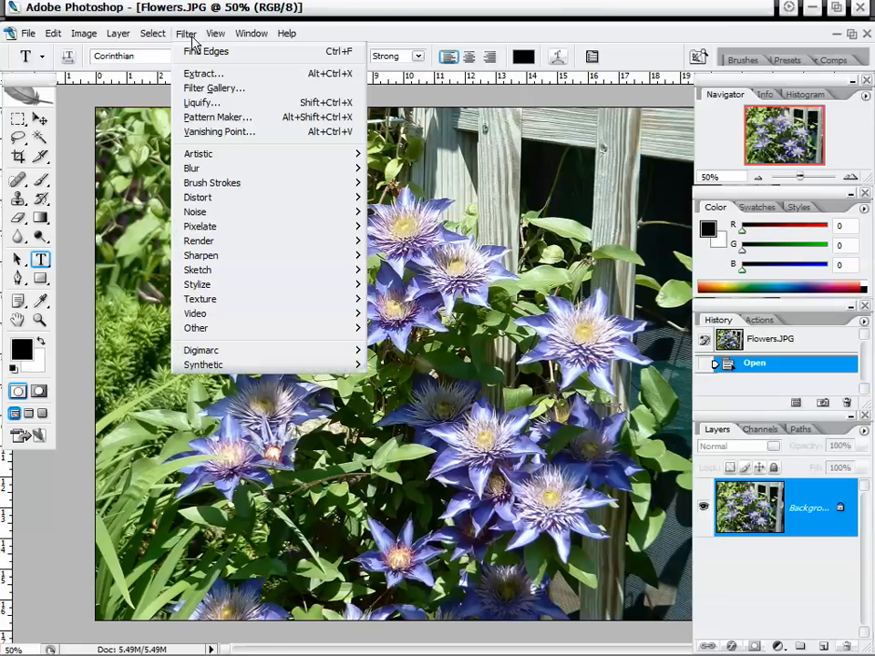
{"action": "left_click", "coordinate": [217, 103]}
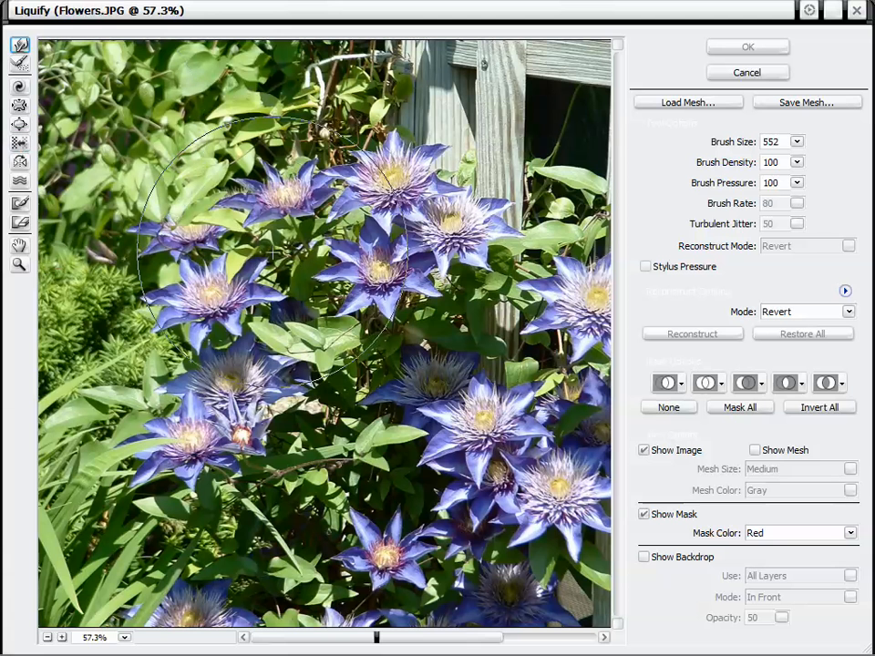
{"action": "mouse_move", "coordinate": [376, 247]}
{"action": "left_mouse_down"}
{"action": "mouse_move", "coordinate": [363, 266]}
{"action": "mouse_move", "coordinate": [264, 178]}
{"action": "mouse_move", "coordinate": [239, 210]}
{"action": "mouse_move", "coordinate": [228, 315]}
{"action": "mouse_move", "coordinate": [246, 292]}
{"action": "mouse_move", "coordinate": [364, 338]}
{"action": "mouse_move", "coordinate": [446, 383]}
{"action": "mouse_move", "coordinate": [332, 287]}
{"action": "mouse_move", "coordinate": [301, 315]}
{"action": "mouse_move", "coordinate": [383, 228]}
{"action": "mouse_move", "coordinate": [505, 269]}
{"action": "mouse_move", "coordinate": [428, 228]}
{"action": "mouse_move", "coordinate": [391, 155]}
{"action": "mouse_move", "coordinate": [346, 118]}
{"action": "mouse_move", "coordinate": [444, 126]}
{"action": "mouse_move", "coordinate": [282, 132]}
{"action": "left_mouse_up"}
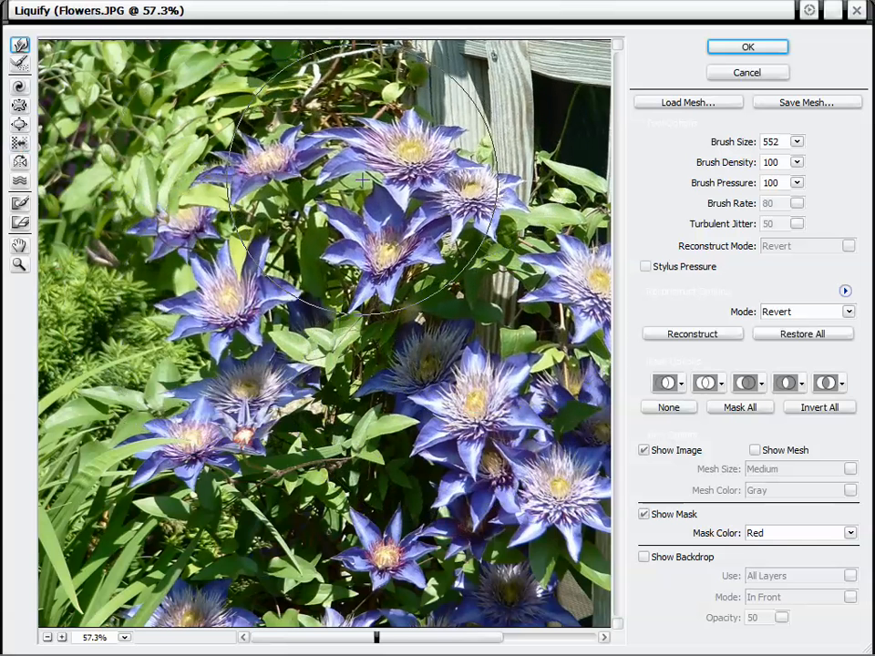
{"action": "mouse_move", "coordinate": [461, 379]}
{"action": "left_mouse_down"}
{"action": "mouse_move", "coordinate": [456, 407]}
{"action": "mouse_move", "coordinate": [309, 409]}
{"action": "mouse_move", "coordinate": [335, 401]}
{"action": "left_mouse_up"}
{"action": "left_click_drag", "start_coordinate": [310, 228], "coordinate": [328, 273]}
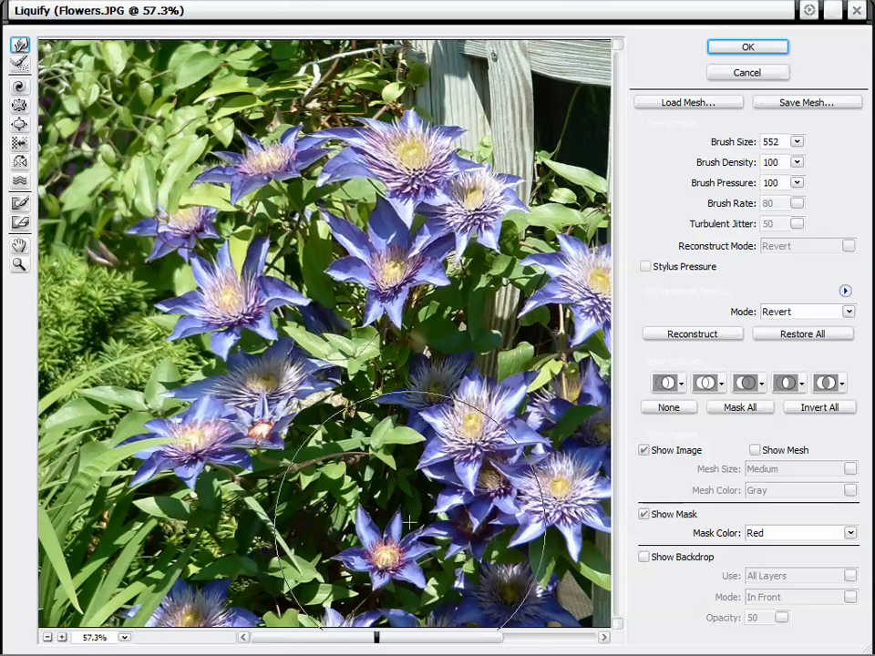
Enlarge the central and lower-right flowers with the Bloat tool.
{"action": "left_click", "coordinate": [19, 124]}
{"action": "left_click_drag", "start_coordinate": [359, 246], "coordinate": [360, 246]}
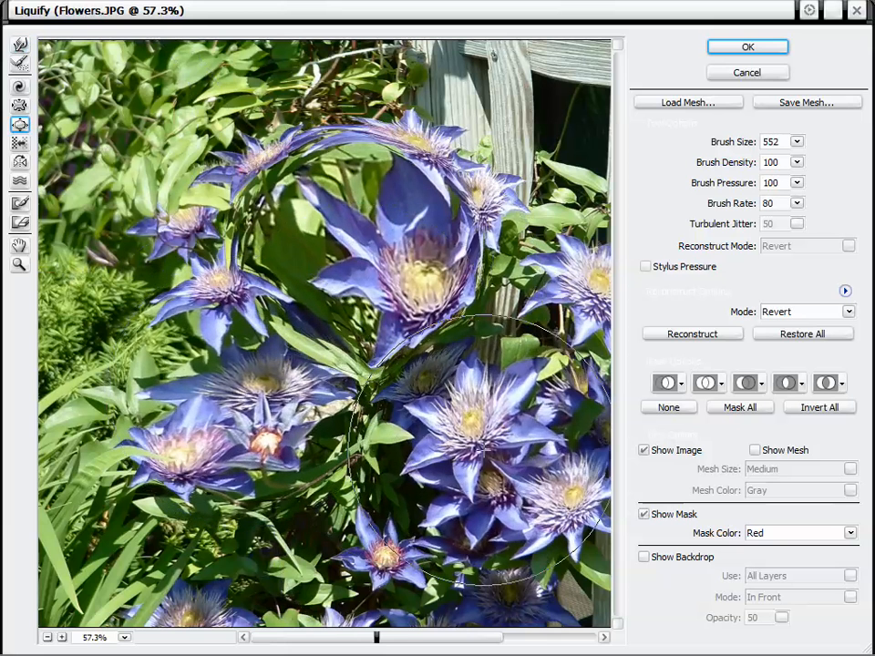
{"action": "left_click_drag", "start_coordinate": [474, 407], "coordinate": [475, 407]}
{"action": "left_click_drag", "start_coordinate": [370, 197], "coordinate": [369, 196]}
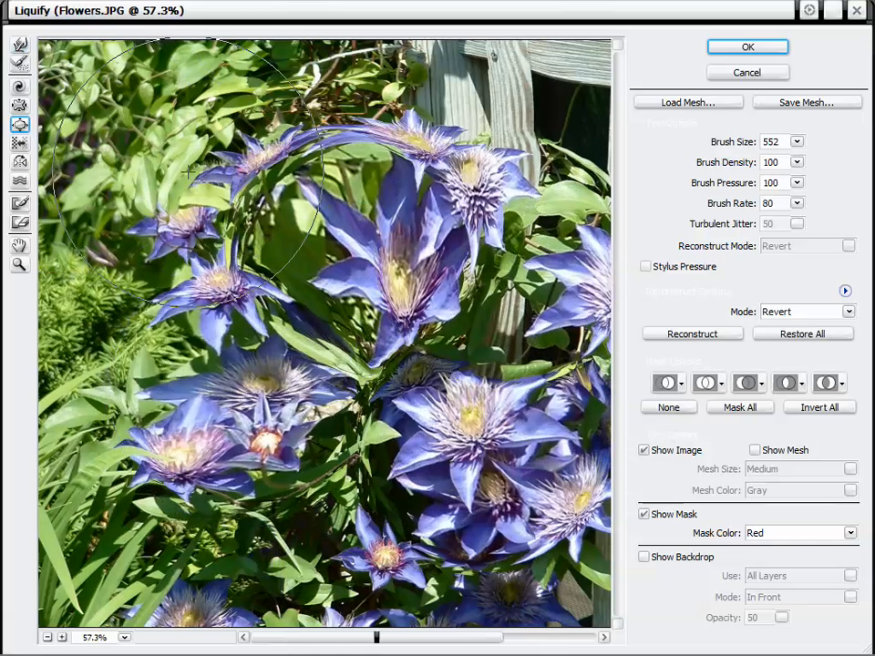
Shrink the foliage and flowers in the photo's left half with the Pucker tool, and push the upper-left area inward with Forward Warp.
{"action": "left_click", "coordinate": [19, 106]}
{"action": "left_click_drag", "start_coordinate": [119, 119], "coordinate": [118, 119]}
{"action": "mouse_move", "coordinate": [133, 308]}
{"action": "left_mouse_down"}
{"action": "mouse_move", "coordinate": [118, 387]}
{"action": "mouse_move", "coordinate": [123, 483]}
{"action": "mouse_move", "coordinate": [144, 539]}
{"action": "mouse_move", "coordinate": [309, 570]}
{"action": "left_mouse_up"}
{"action": "left_click_drag", "start_coordinate": [228, 265], "coordinate": [324, 183]}
{"action": "left_click", "coordinate": [19, 43]}
{"action": "mouse_move", "coordinate": [128, 101]}
{"action": "left_mouse_down"}
{"action": "mouse_move", "coordinate": [268, 214]}
{"action": "mouse_move", "coordinate": [257, 213]}
{"action": "mouse_move", "coordinate": [279, 235]}
{"action": "mouse_move", "coordinate": [280, 250]}
{"action": "mouse_move", "coordinate": [173, 201]}
{"action": "mouse_move", "coordinate": [169, 210]}
{"action": "mouse_move", "coordinate": [123, 182]}
{"action": "mouse_move", "coordinate": [162, 281]}
{"action": "mouse_move", "coordinate": [134, 317]}
{"action": "mouse_move", "coordinate": [151, 321]}
{"action": "mouse_move", "coordinate": [213, 296]}
{"action": "mouse_move", "coordinate": [240, 262]}
{"action": "left_mouse_up"}
Restore distorted flowers with the Reconstruct tool, ripple the central flowers with the Turbulence tool at brush size 552, and cancel Liquify.
{"action": "left_click", "coordinate": [19, 64]}
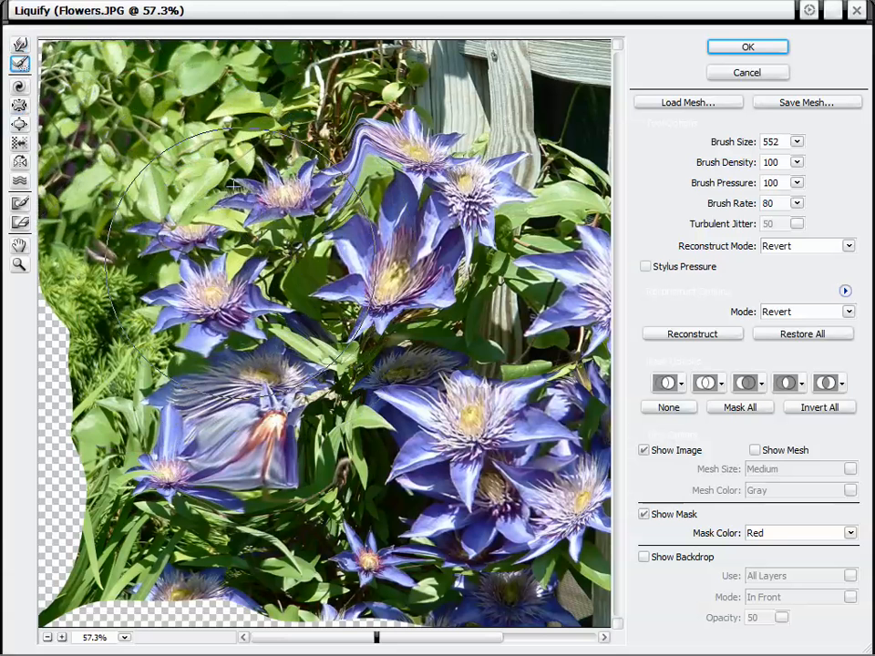
{"action": "mouse_move", "coordinate": [233, 255]}
{"action": "left_mouse_down"}
{"action": "mouse_move", "coordinate": [173, 182]}
{"action": "mouse_move", "coordinate": [239, 196]}
{"action": "mouse_move", "coordinate": [319, 259]}
{"action": "left_mouse_up"}
{"action": "left_click", "coordinate": [22, 182]}
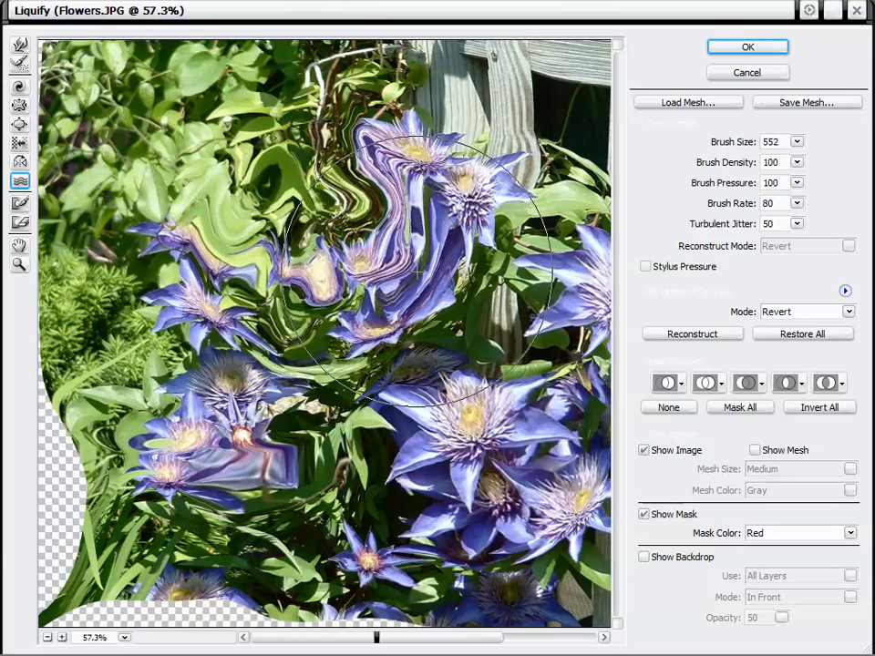
{"action": "left_click", "coordinate": [720, 77]}
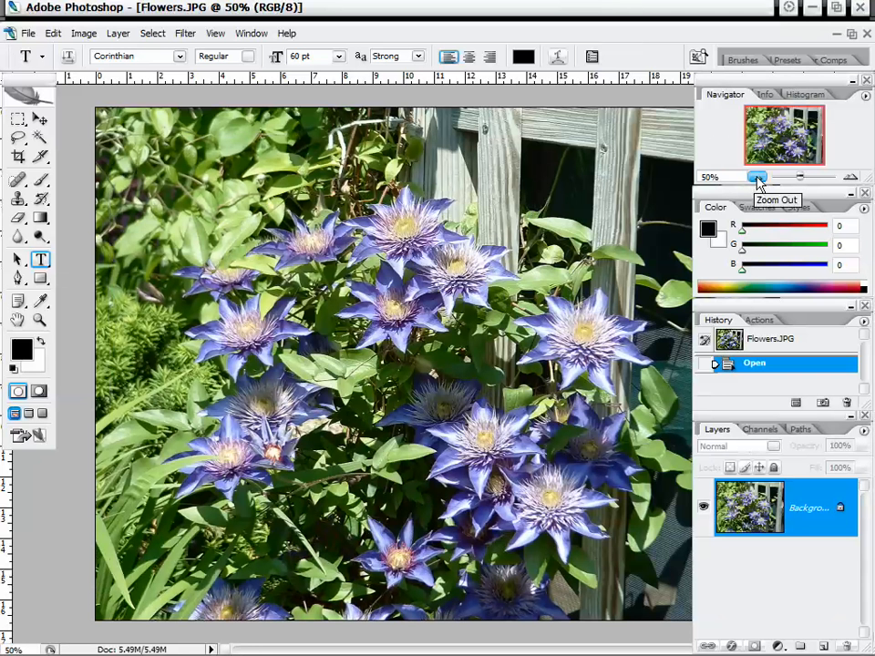
{"action": "left_click", "coordinate": [757, 178]}
{"action": "left_click", "coordinate": [850, 178]}
{"action": "left_click", "coordinate": [182, 33]}
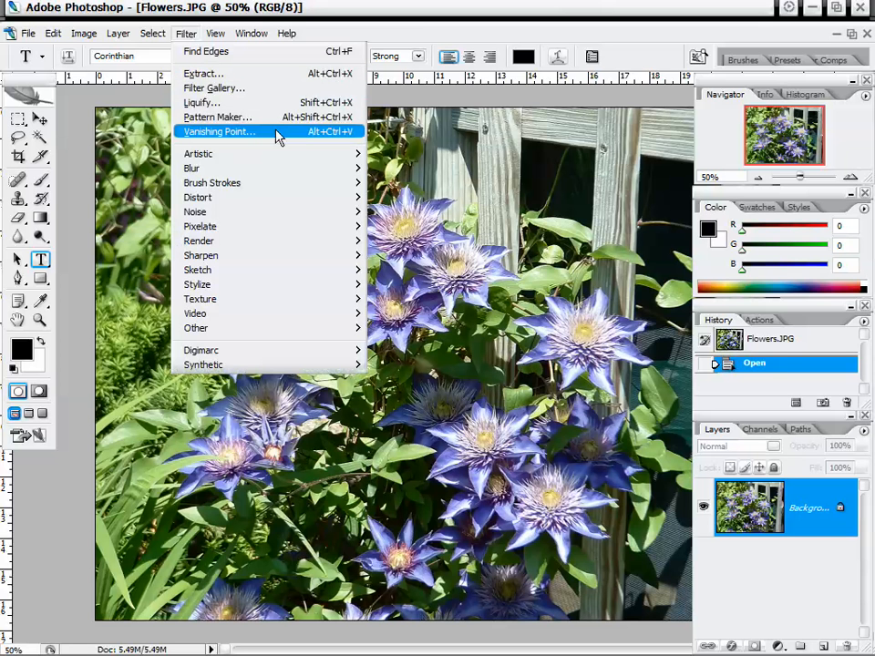
{"action": "left_click", "coordinate": [404, 11]}
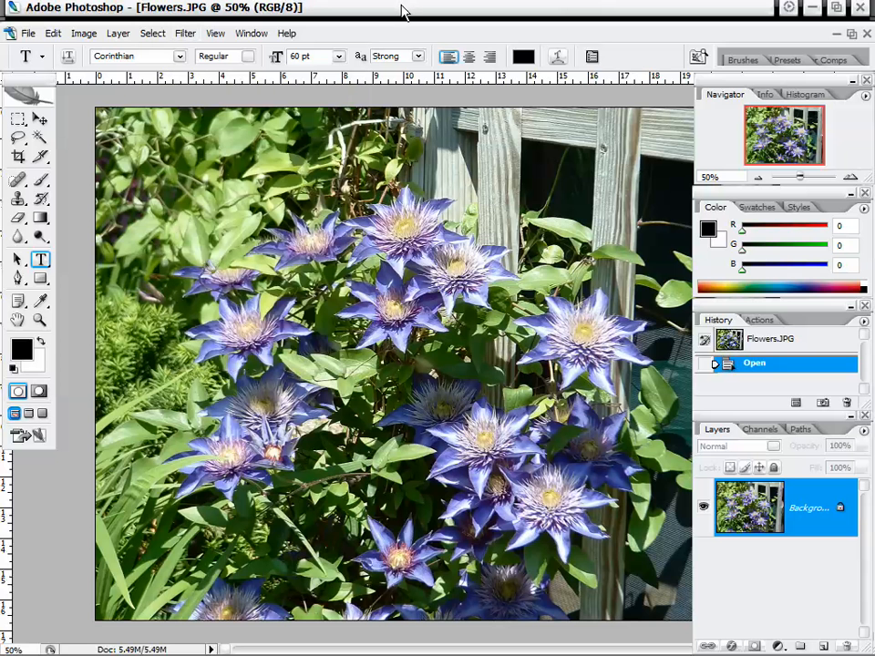
{"action": "left_click", "coordinate": [757, 177]}
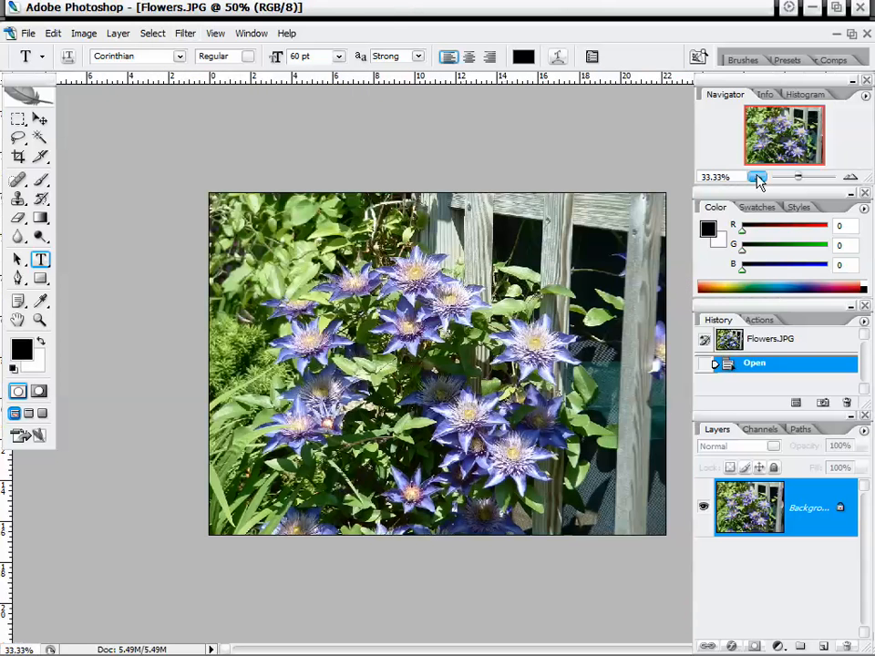
{"action": "left_click", "coordinate": [850, 177]}
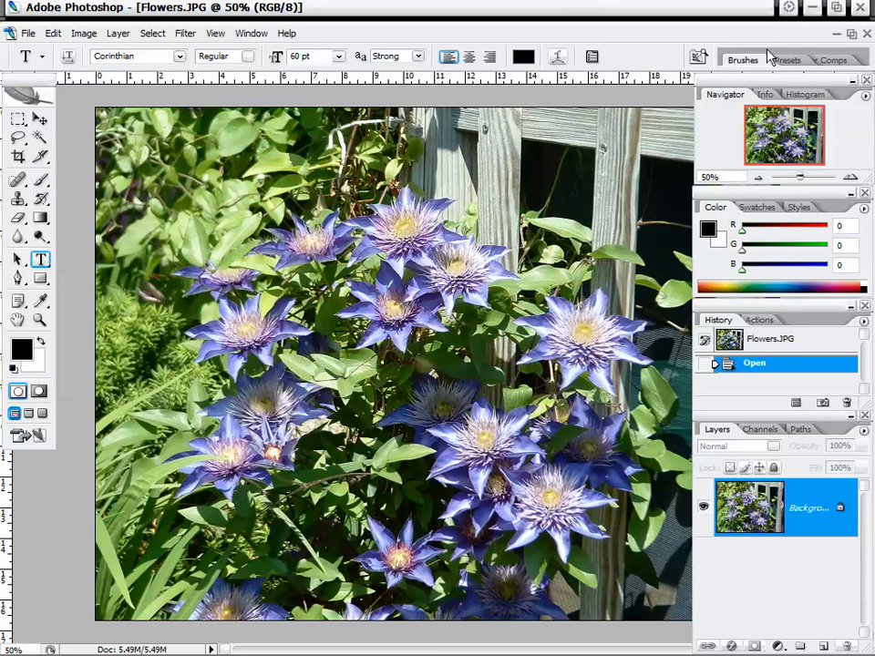
Close the Flowers.JPG photo without saving its changes.
{"action": "left_click", "coordinate": [866, 35]}
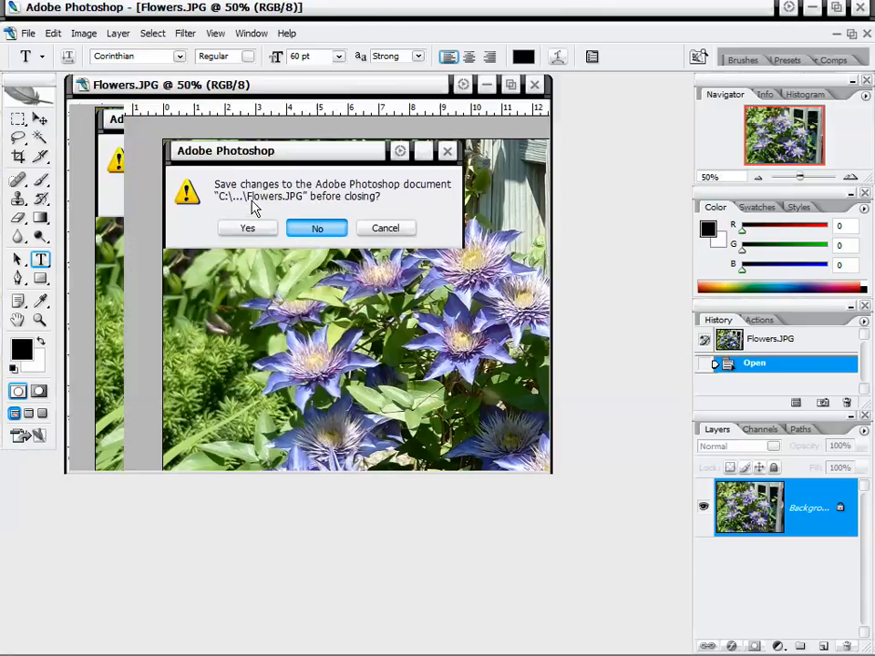
{"action": "left_click", "coordinate": [316, 226]}
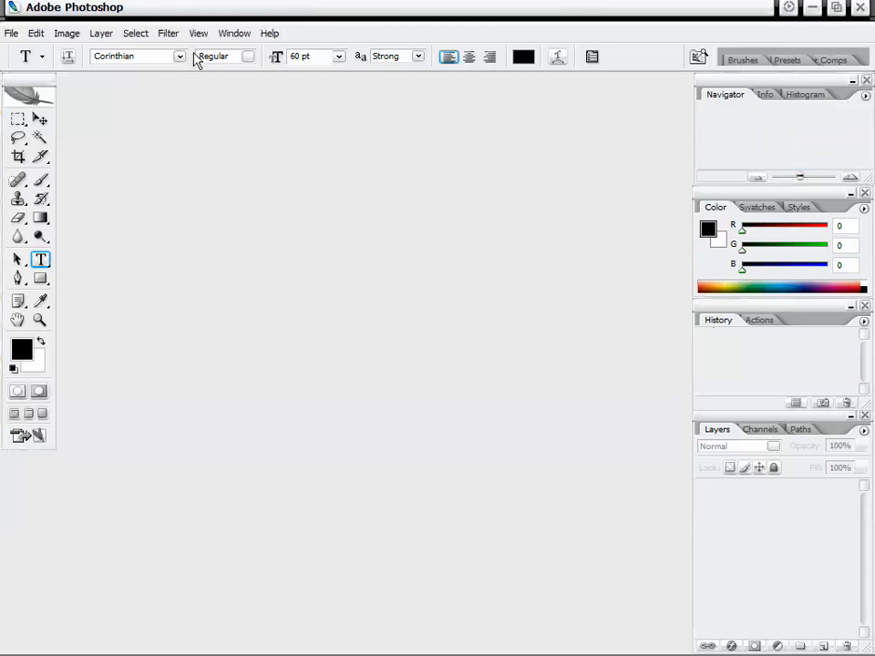
Check the availability of the filter, selection and image commands with no document open.
{"action": "left_click", "coordinate": [167, 34]}
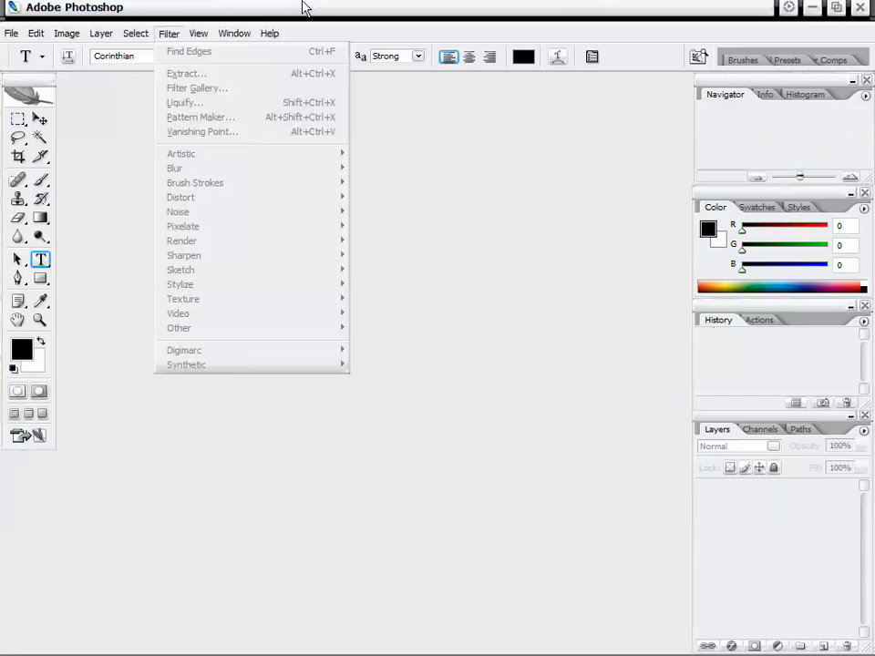
{"action": "mouse_move", "coordinate": [150, 37]}
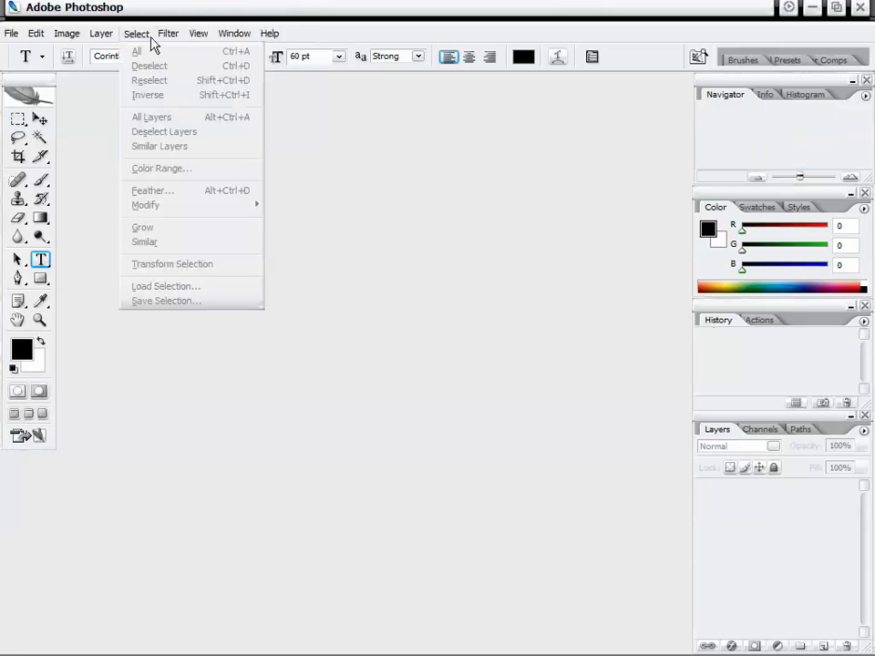
{"action": "left_click", "coordinate": [53, 44]}
{"action": "left_click", "coordinate": [39, 36]}
{"action": "mouse_move", "coordinate": [59, 36]}
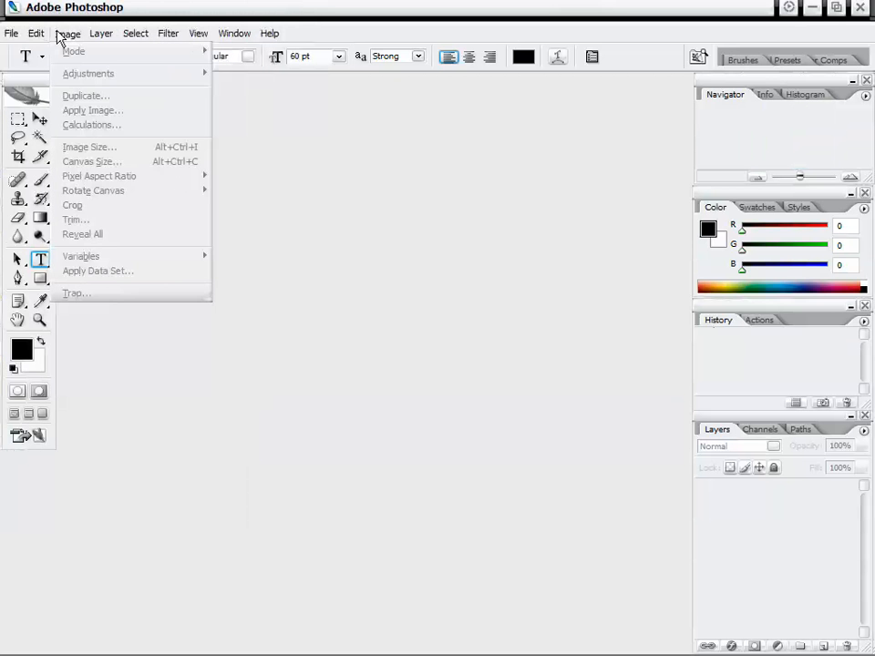
{"action": "left_click", "coordinate": [179, 7]}
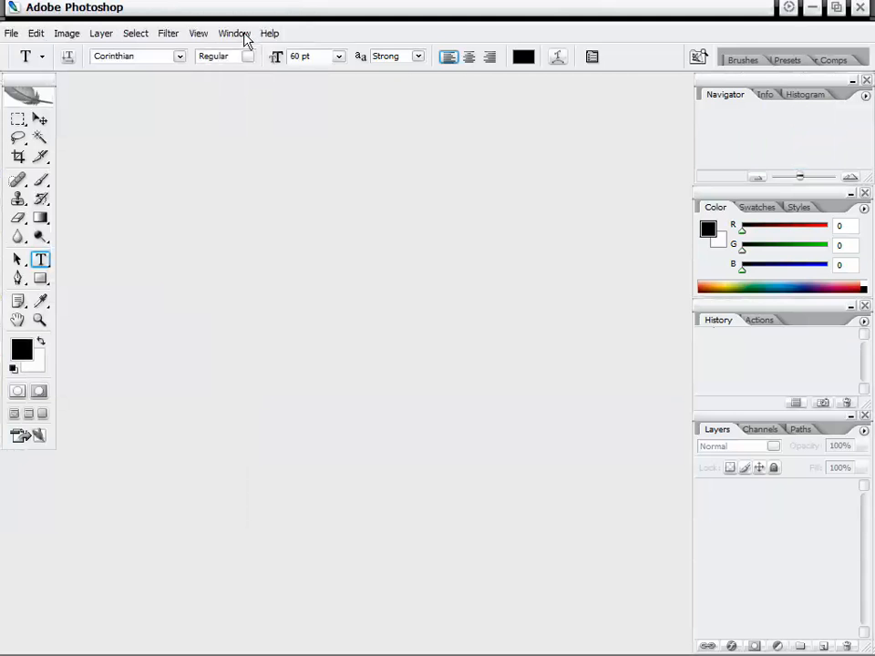
{"action": "left_click", "coordinate": [169, 32]}
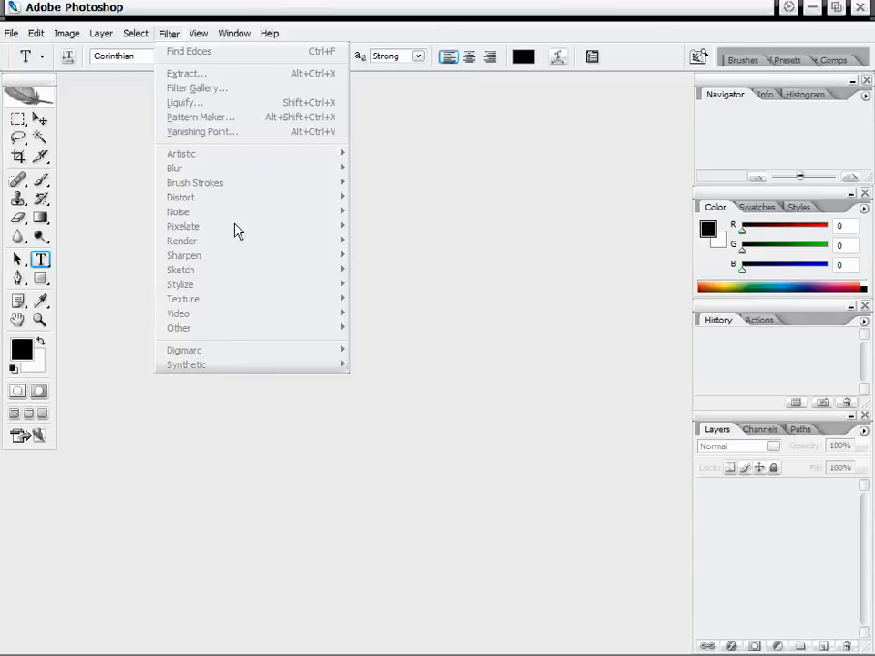
{"action": "left_click", "coordinate": [323, 7]}
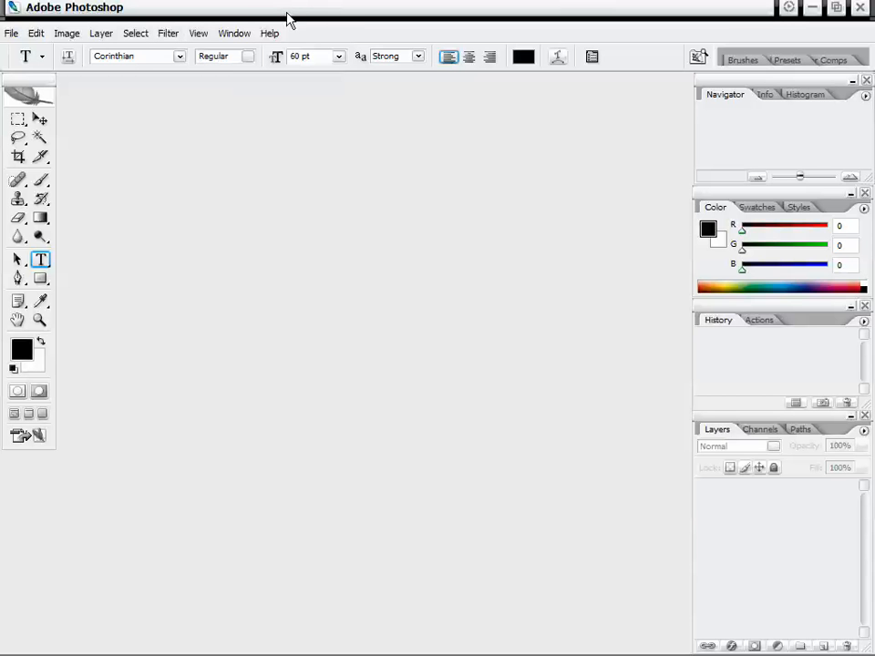